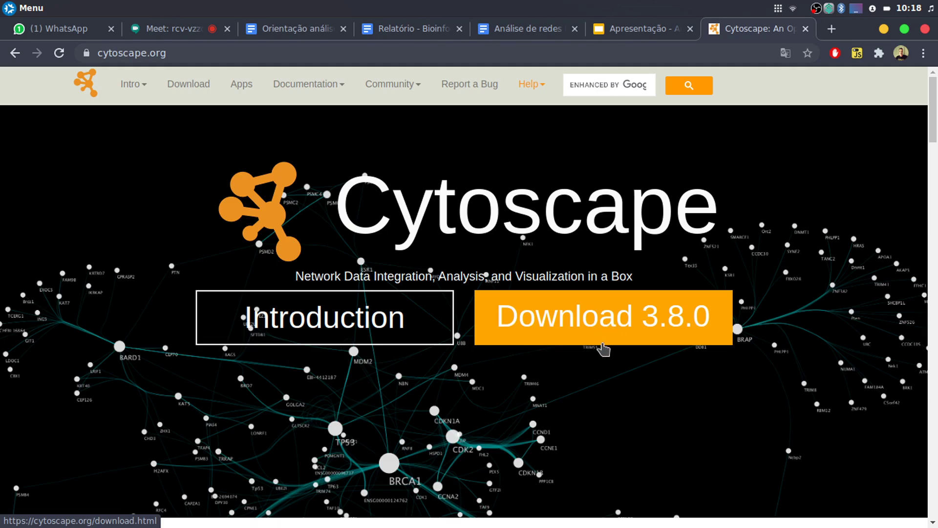
Close the Cytoscape website page and open the STITCH network linked under "Download da rede em TSV" in the guide document.
left_click(307, 33)
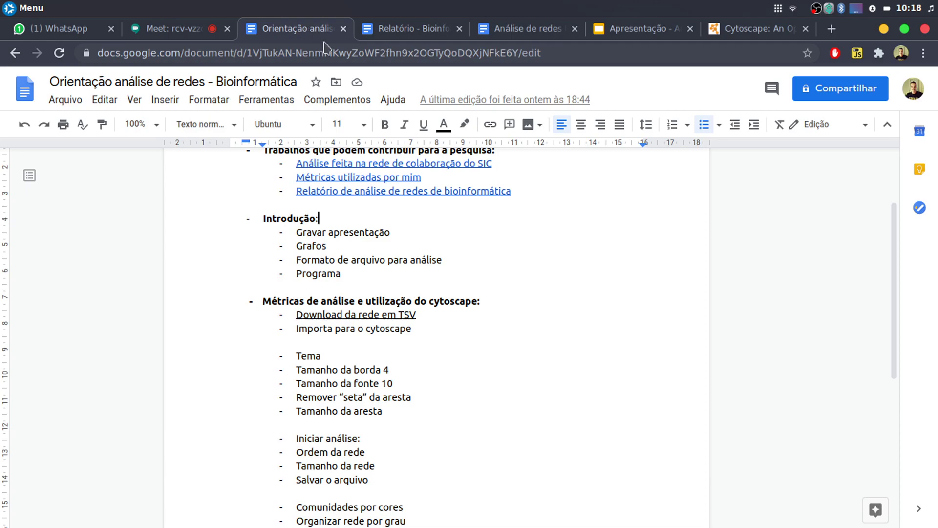
left_click(805, 30)
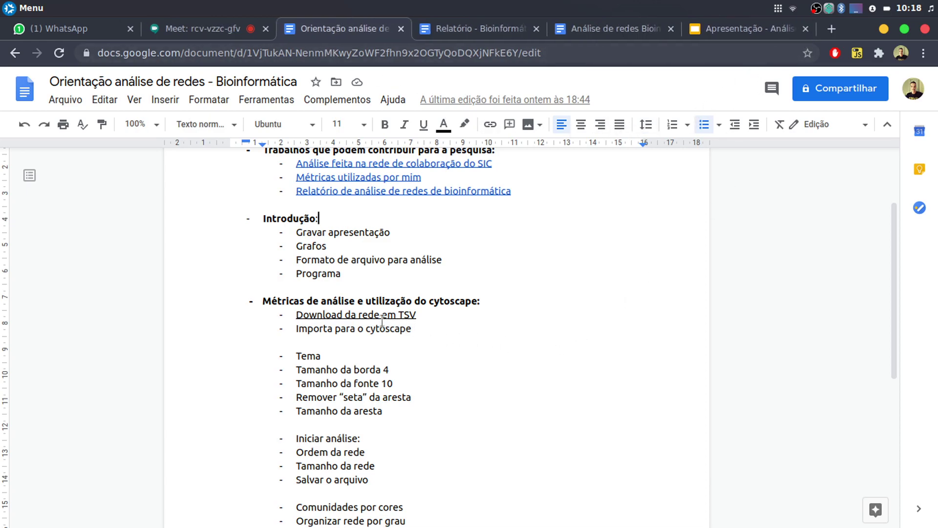
left_click(339, 313)
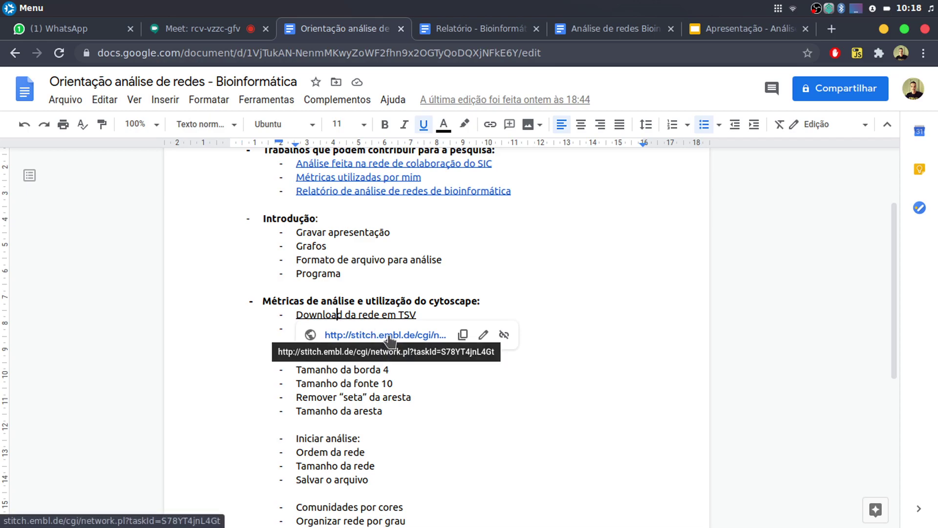
left_click(389, 336)
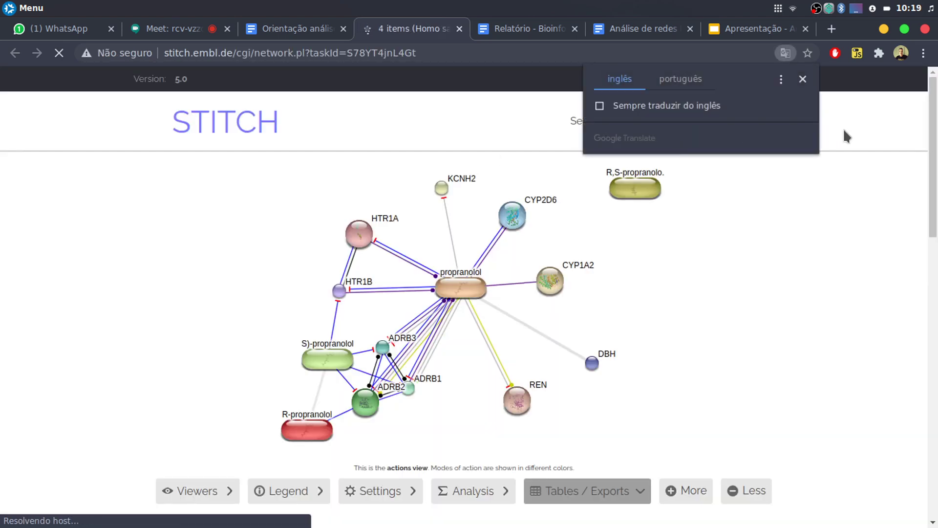
left_click(800, 81)
left_click(326, 31)
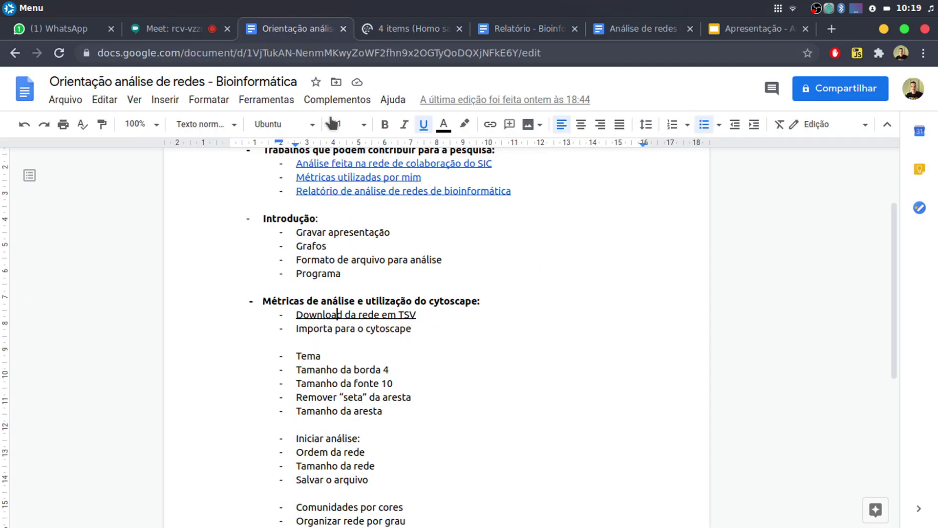
left_click(380, 38)
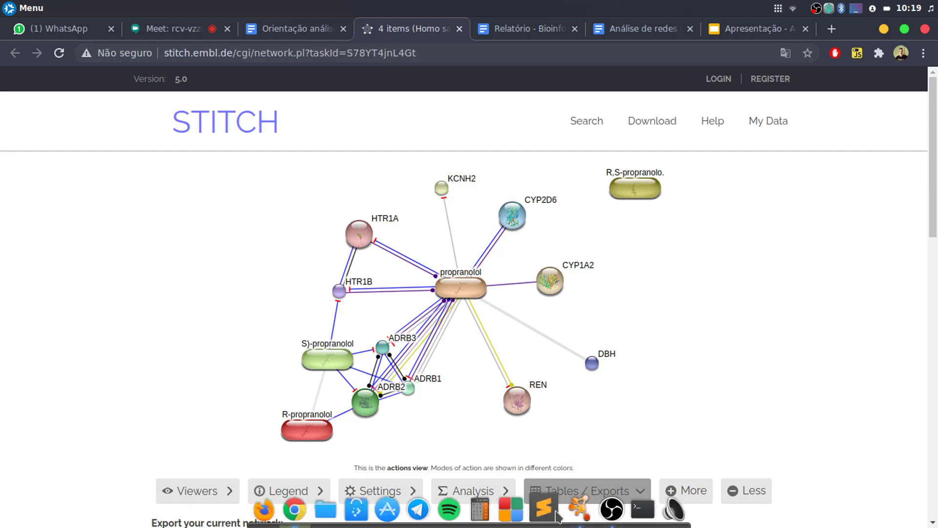
left_click(557, 517)
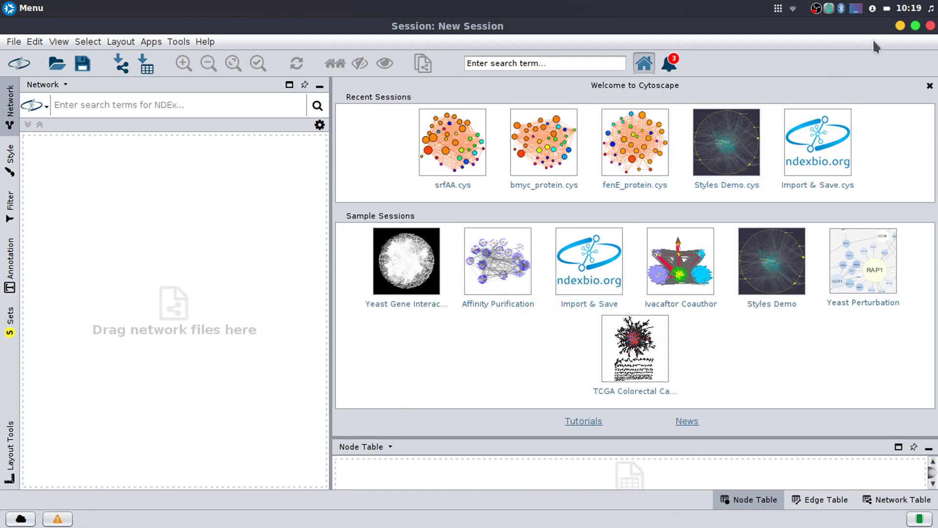
left_click(899, 26)
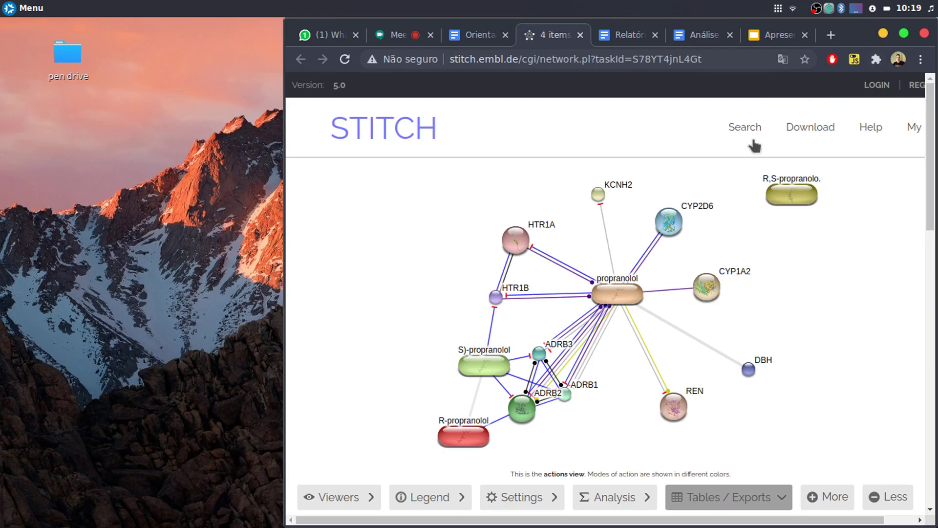
left_click(903, 33)
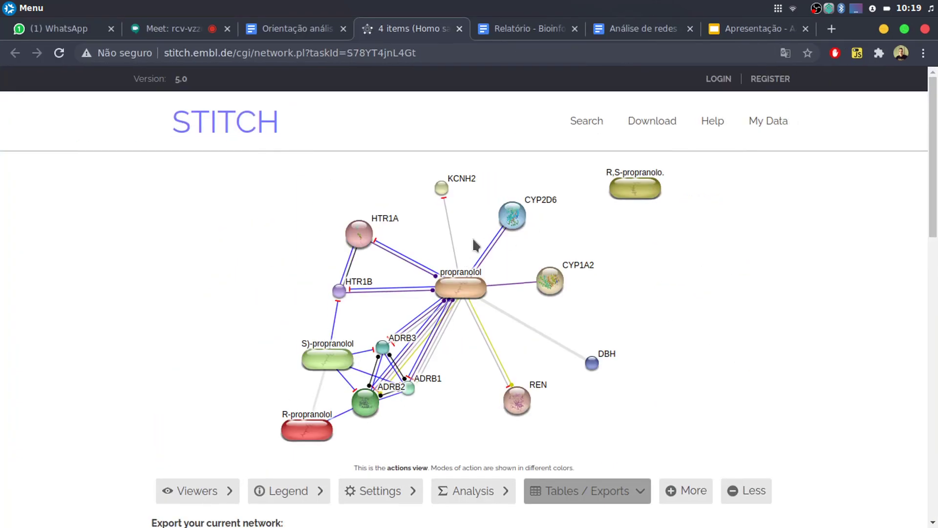
Export the STITCH network as simple tabular text output (TSV) and save it as stitch_interactions.tsv in the temp folder.
scroll(471, 237, "down", 4)
scroll(470, 259, "down", 1)
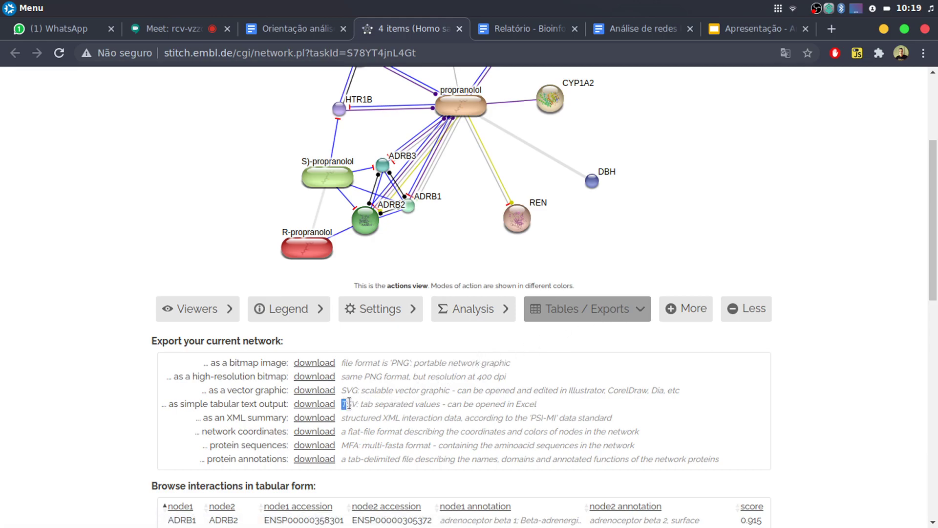
left_click_drag(359, 403, 538, 405)
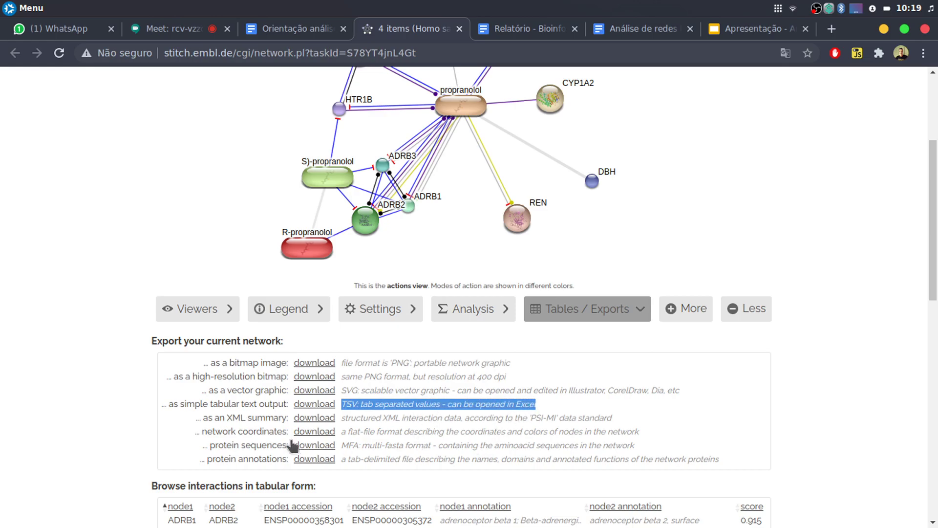
mouse_move(562, 525)
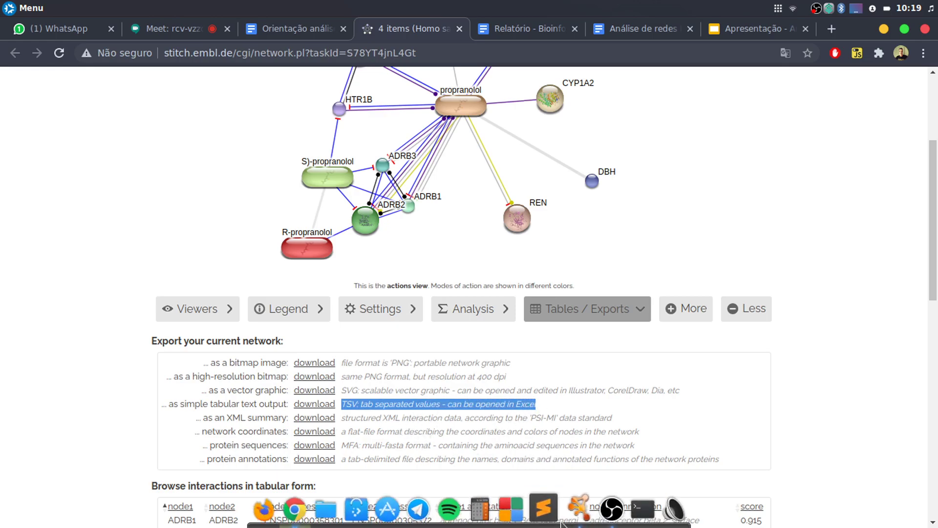
left_click(304, 407)
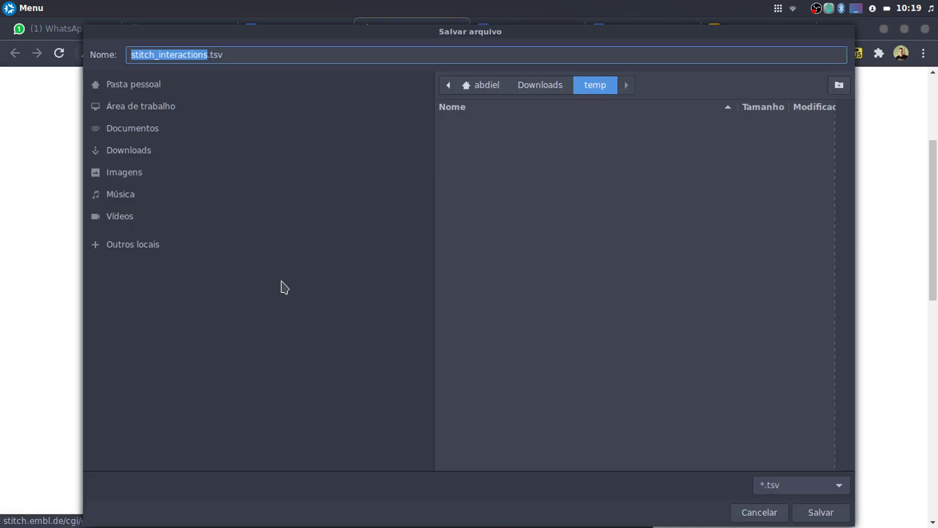
left_click(821, 512)
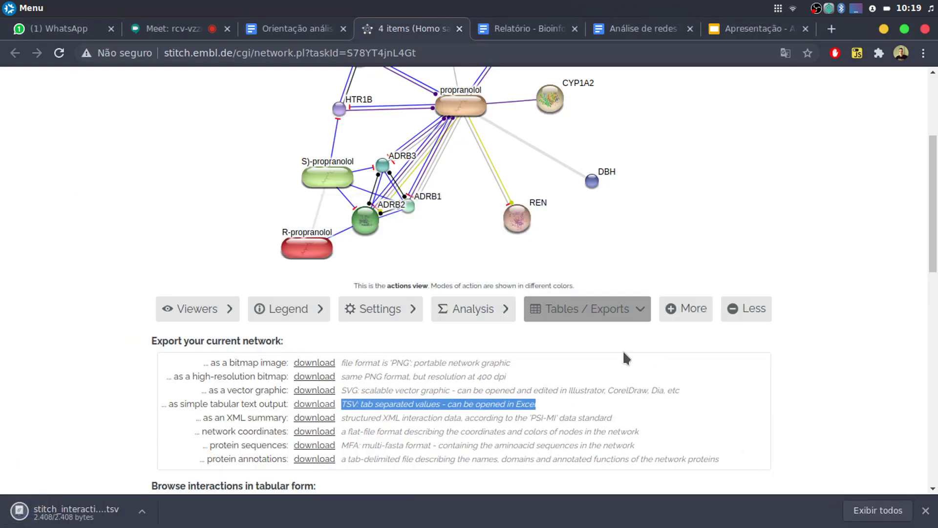
left_click(925, 510)
Review the styling items from "Tema" to "Tamanho da aresta" in the guide document.
left_click(299, 29)
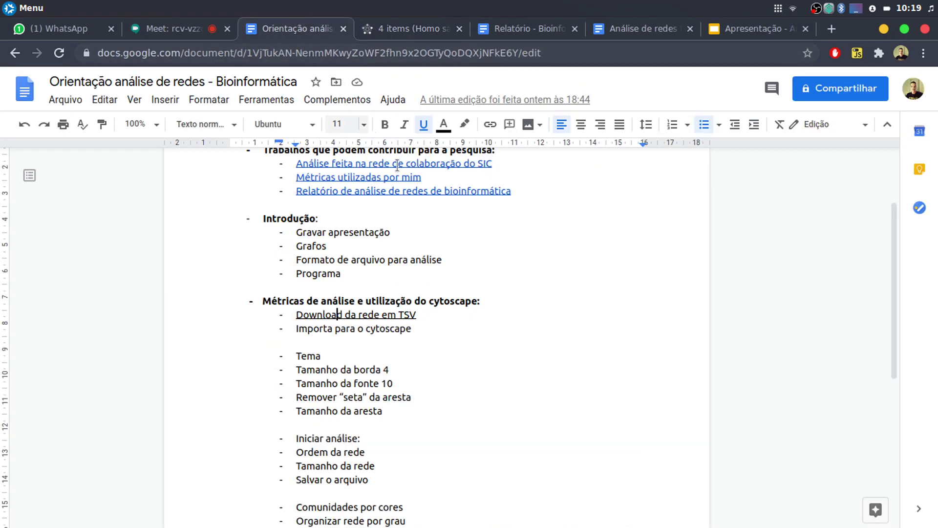
scroll(430, 235, "down", 1)
left_click_drag(296, 319, 382, 375)
mouse_move(578, 525)
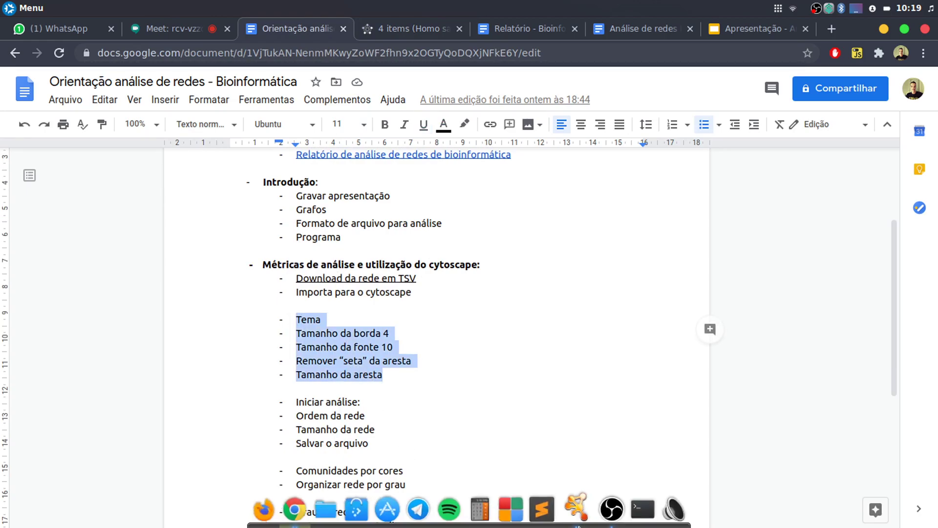
Switch to Cytoscape and import stitch_interactions.tsv from the temp folder as a network, keeping the suggested column settings.
left_click(575, 509)
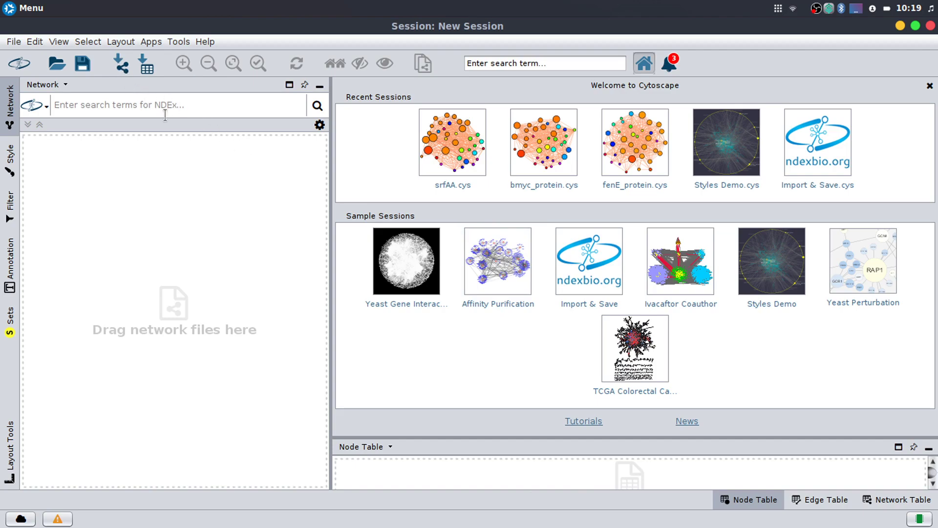
left_click(126, 71)
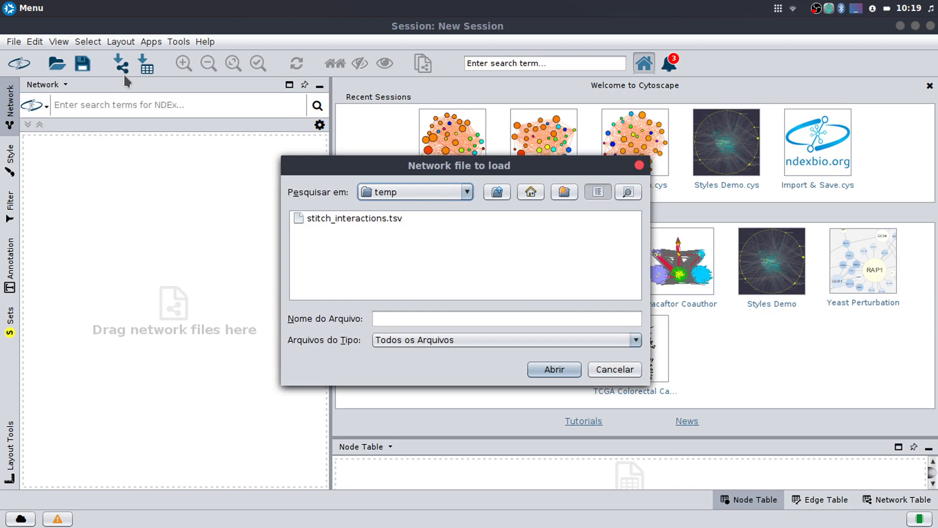
left_click(419, 194)
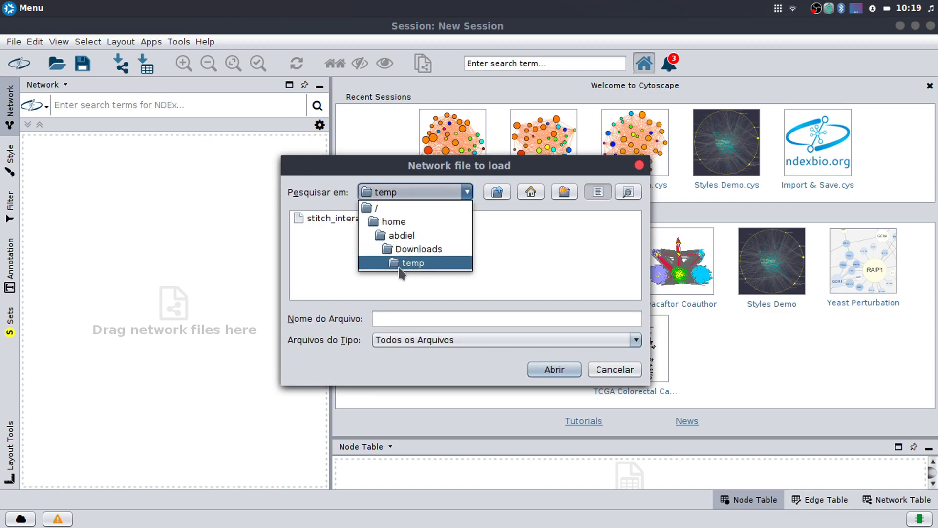
left_click(413, 263)
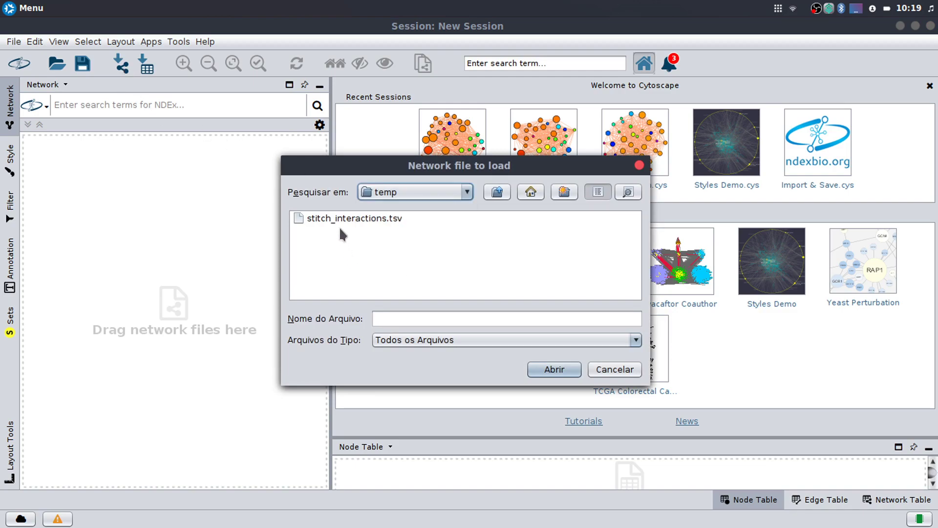
left_click(382, 218)
left_click(554, 369)
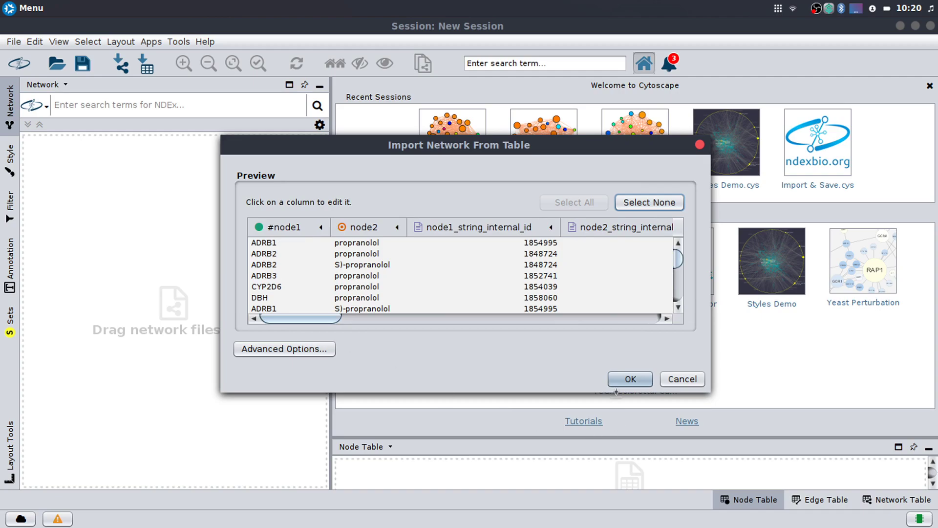
left_click(617, 386)
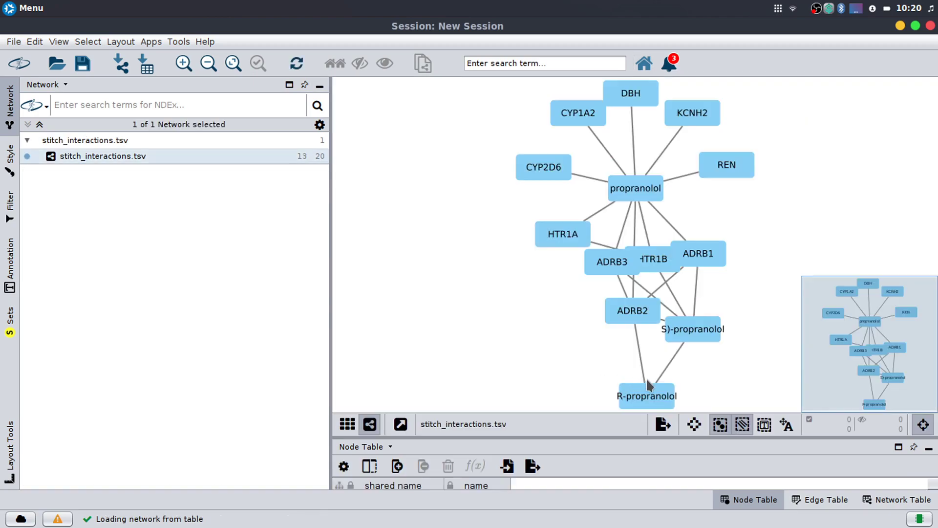
Rearrange the outer nodes R-propranolol, CYP1A2, DBH, KCNH2 and REN to tidy the network layout around propranolol.
left_click_drag(653, 396, 638, 378)
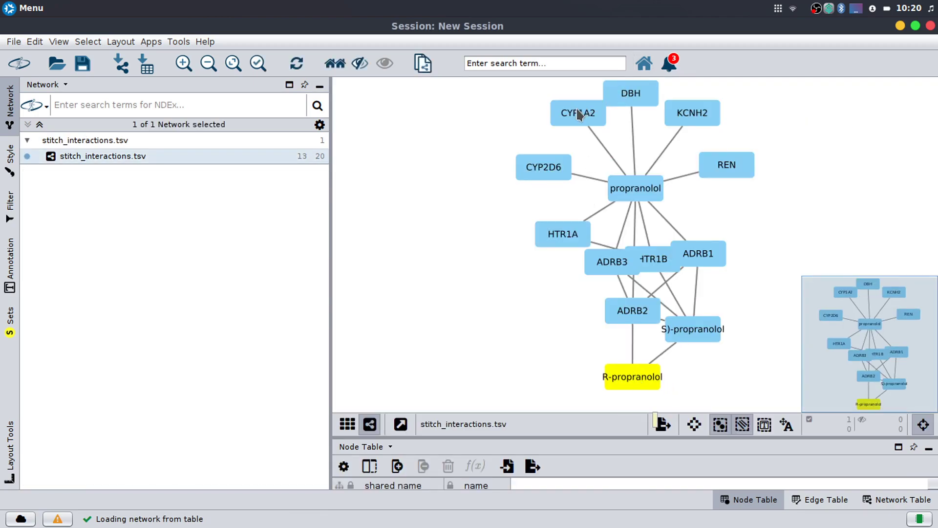
left_click_drag(578, 113, 542, 122)
left_click_drag(633, 100, 621, 128)
left_click_drag(681, 112, 681, 130)
left_click_drag(722, 164, 726, 171)
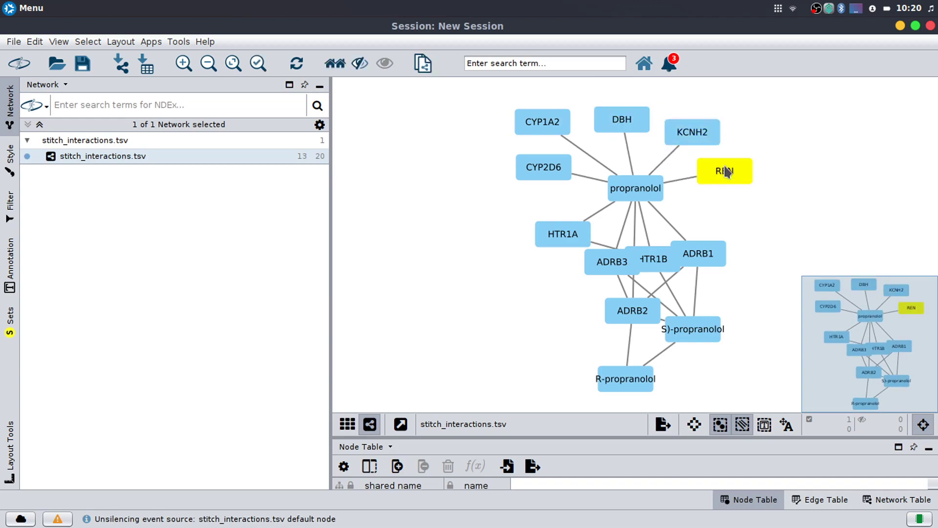
left_click(765, 228)
Spread out the overlapping nodes ADRB3, ADRB1, HTR1A, HTR1B and S)-propranolol, and adjust R-propranolol and ADRB2 below propranolol.
left_click_drag(615, 265, 593, 277)
left_click_drag(697, 256, 726, 256)
left_click_drag(560, 236, 541, 238)
left_click_drag(651, 258, 653, 246)
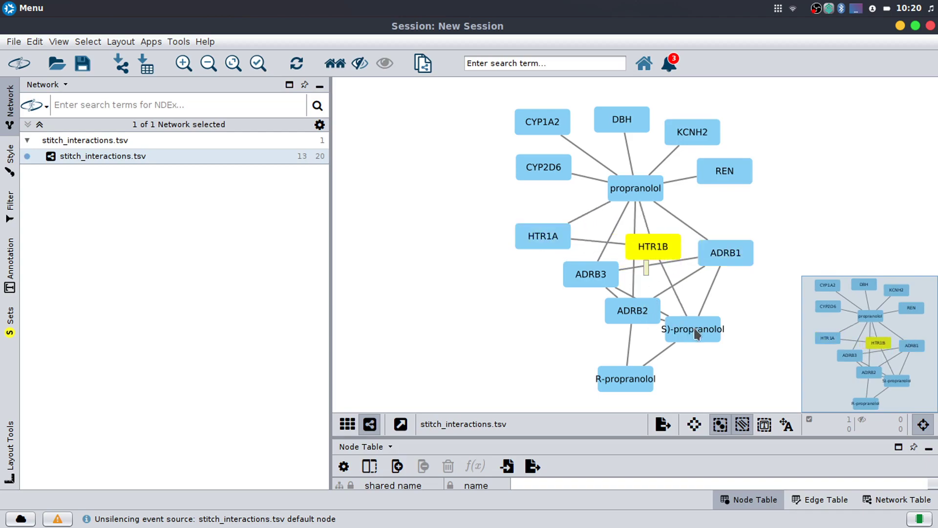
left_click_drag(697, 335, 717, 335)
left_click_drag(632, 389, 643, 370)
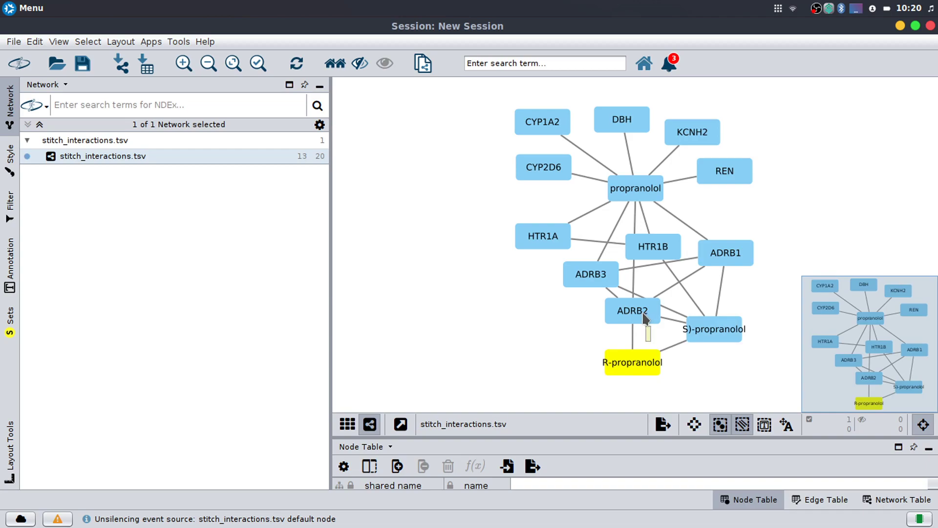
left_click_drag(644, 317, 640, 320)
left_click(523, 308)
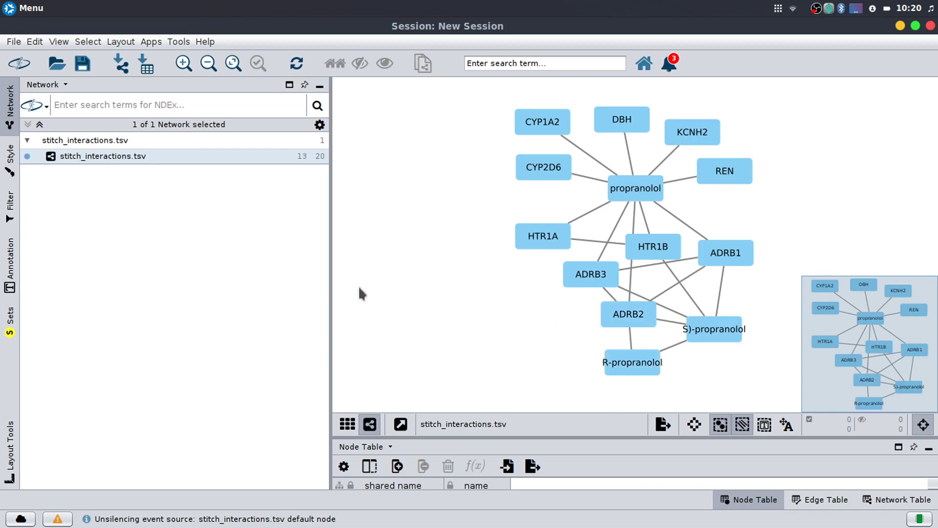
Widen the network view by narrowing the adjacent pane, and hide the miniature network overview.
left_click_drag(328, 288, 251, 288)
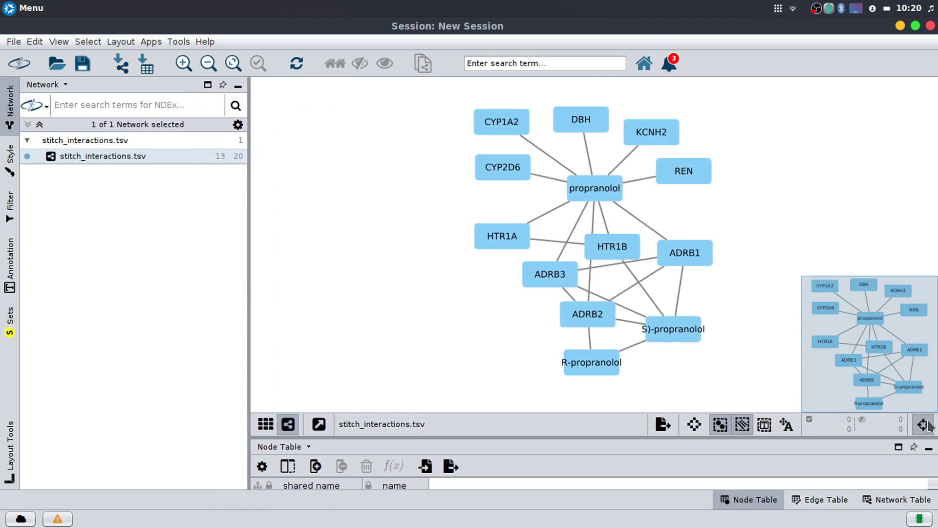
left_click(927, 425)
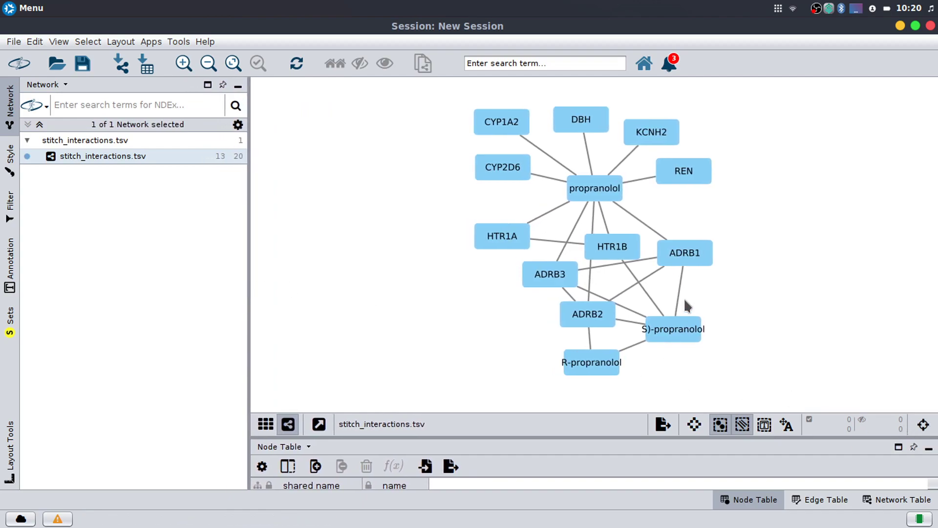
Nudge the CYP1A2 node slightly closer to propranolol and apply the Curved visual style to the network.
left_click(10, 157)
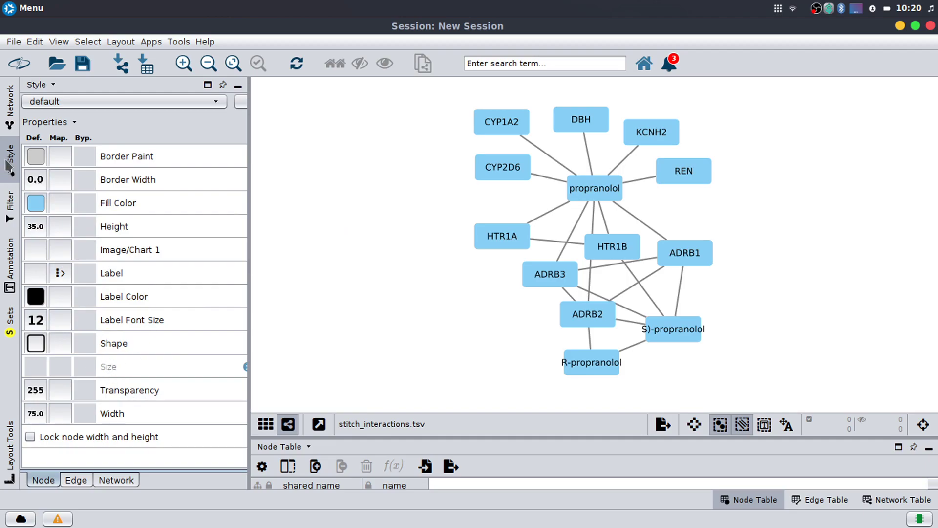
left_click_drag(513, 125, 520, 132)
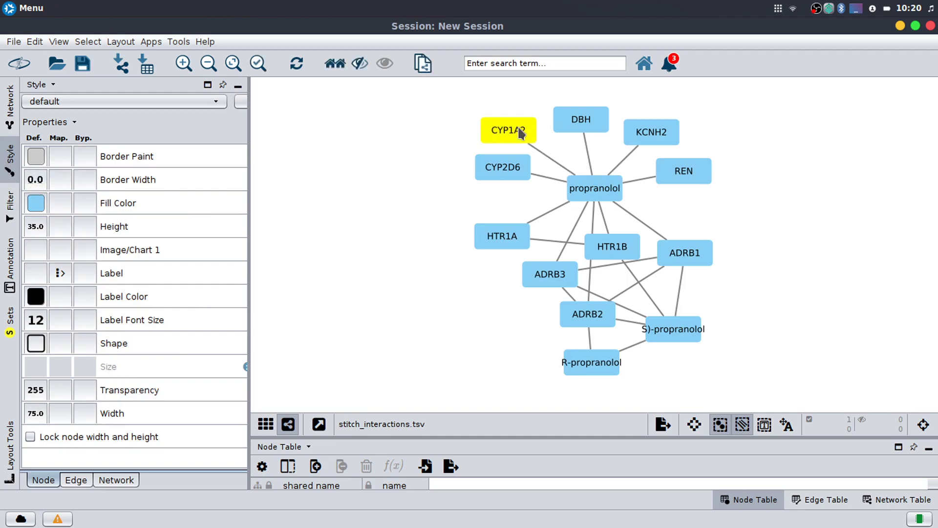
left_click(360, 193)
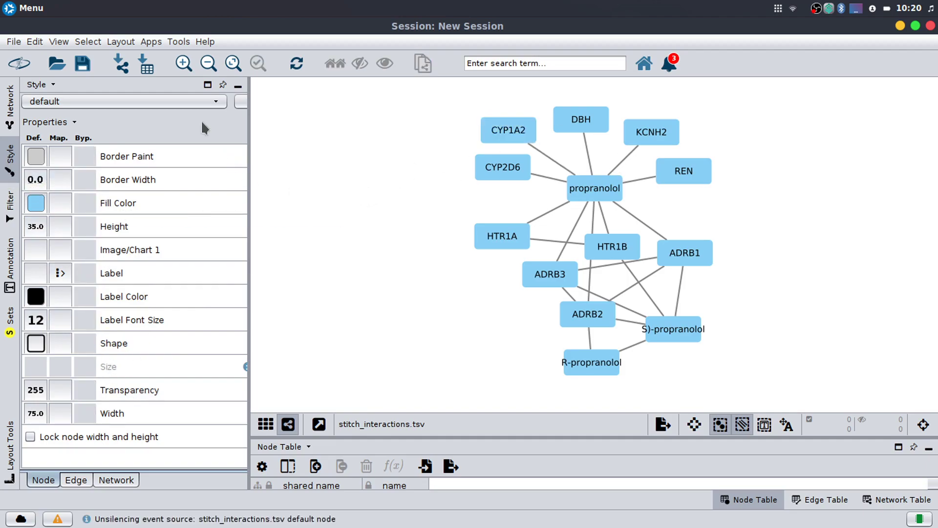
left_click(189, 100)
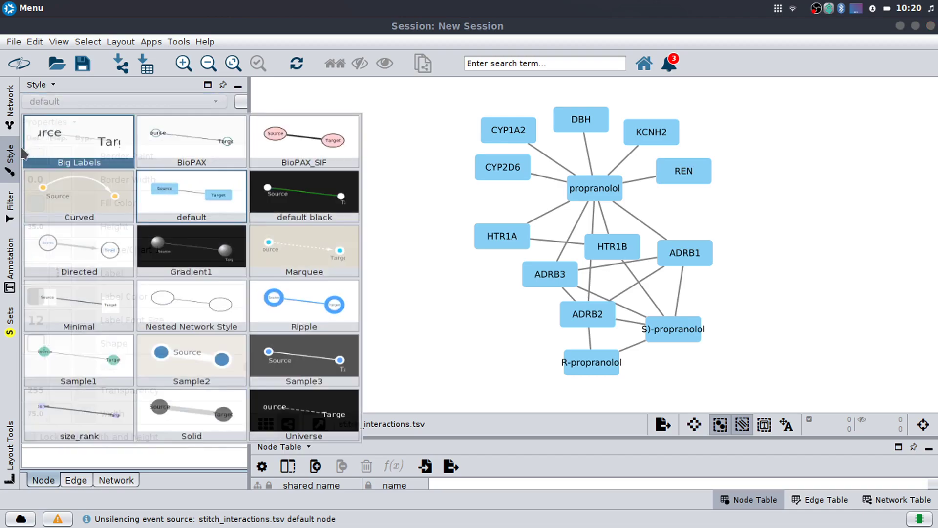
left_click(398, 186)
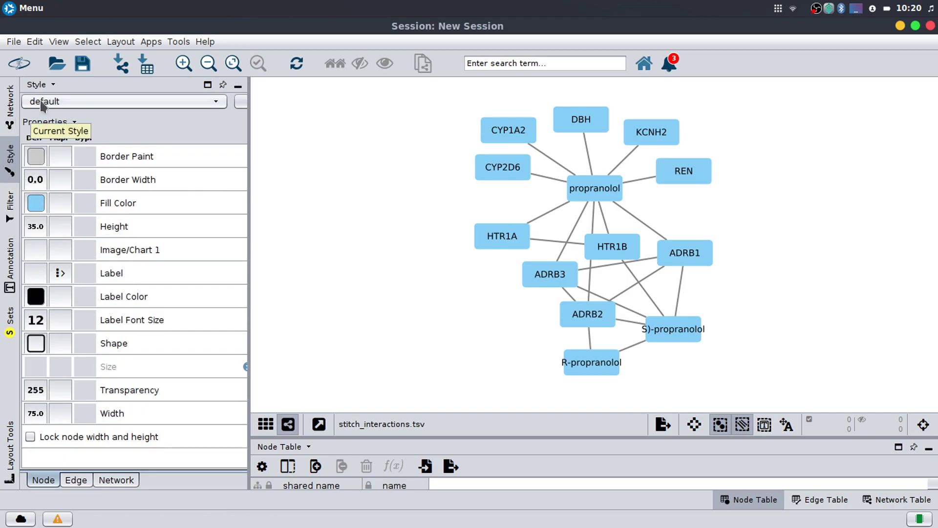
left_click(76, 101)
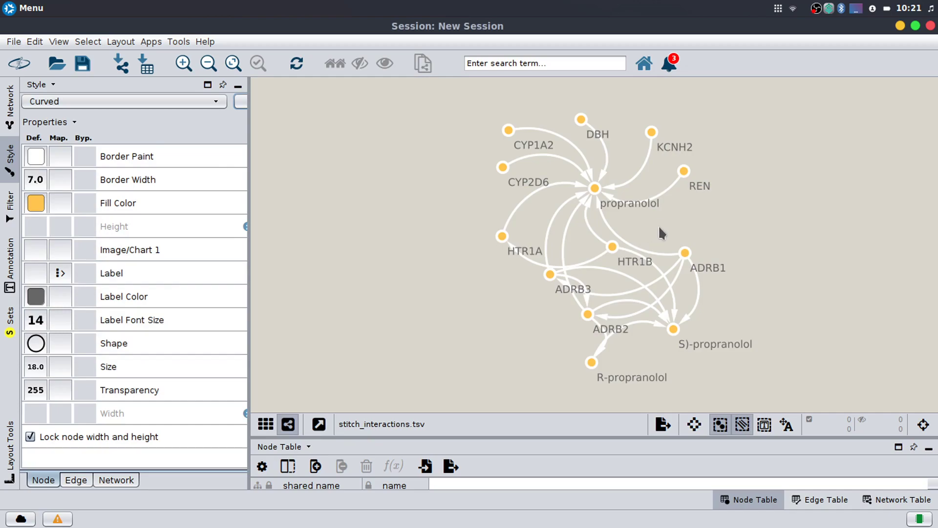
Hide the screen-sharing notice and check the styling items in the Orientação análise de redes - Bioinformática document.
scroll(726, 227, "up", 1)
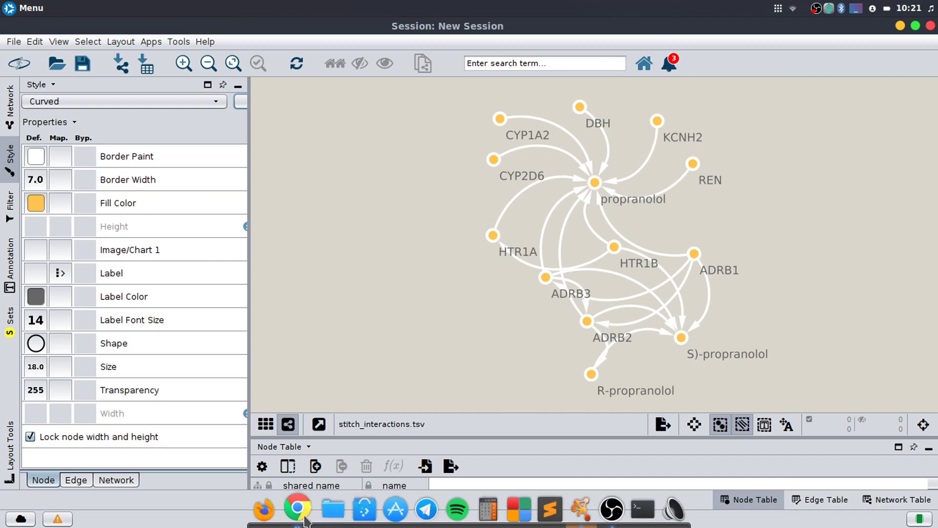
left_click(349, 345)
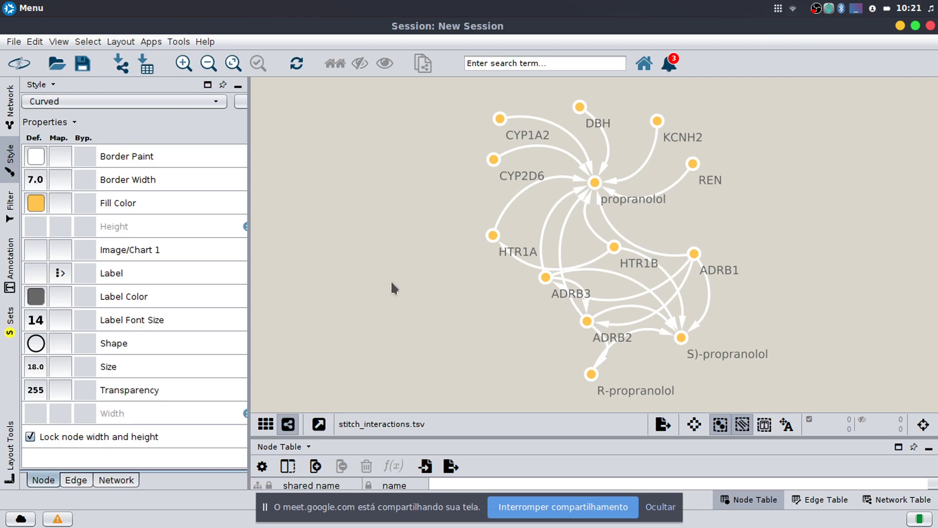
left_click(666, 507)
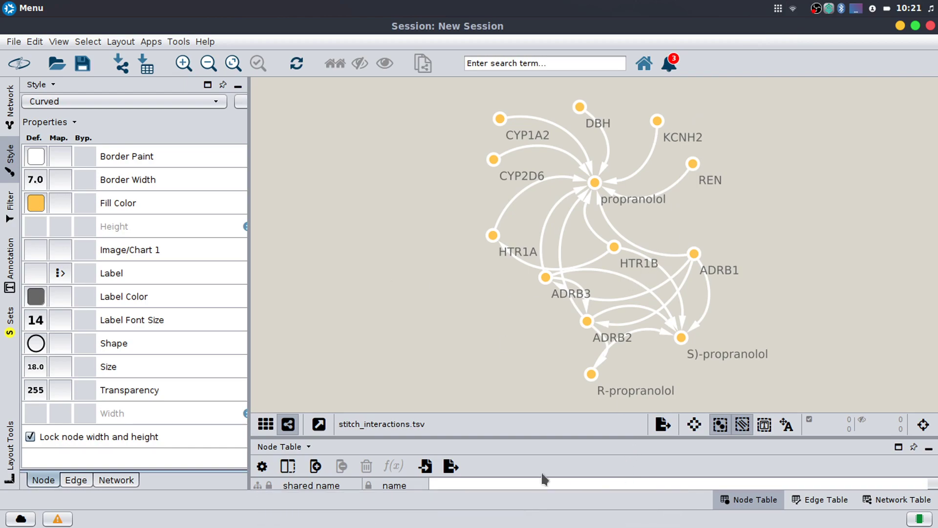
left_click(778, 8)
left_click(655, 162)
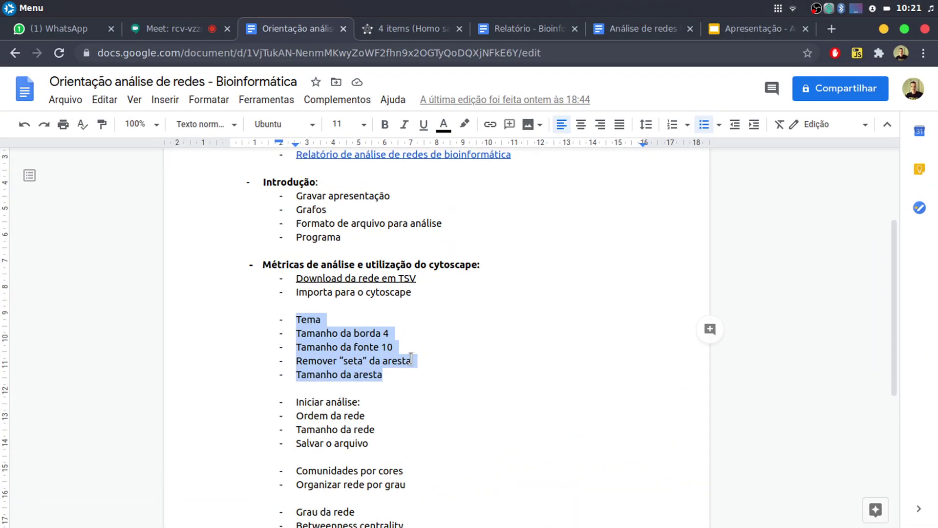
Switch back to Cytoscape and set the default node border width to 4.0.
left_click(778, 8)
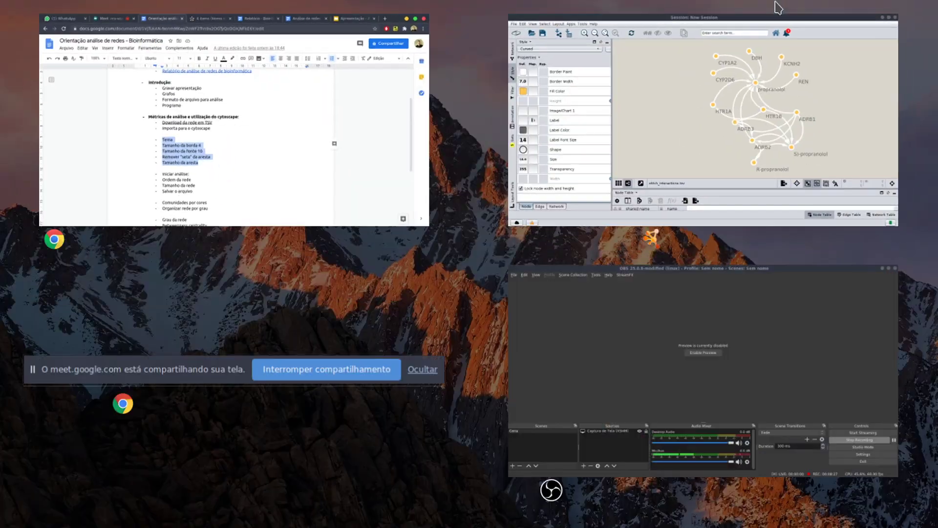
left_click(628, 174)
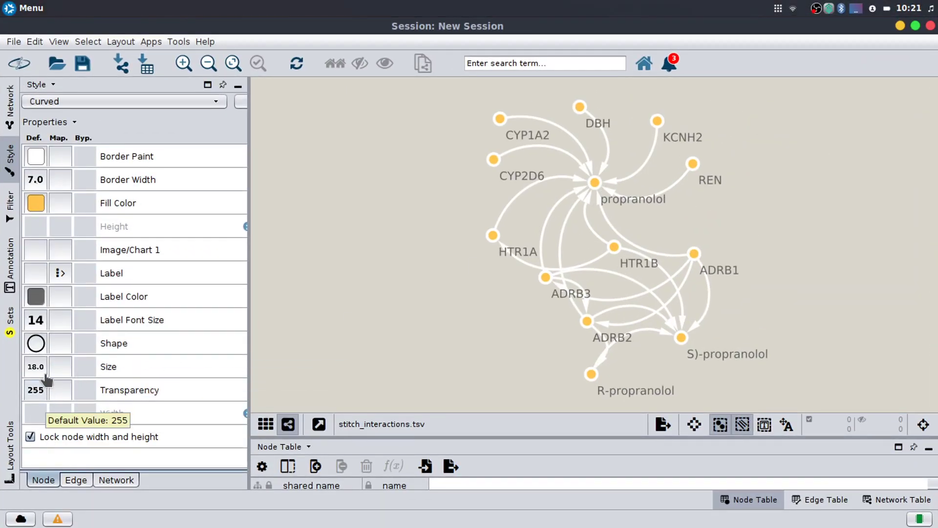
left_click(32, 185)
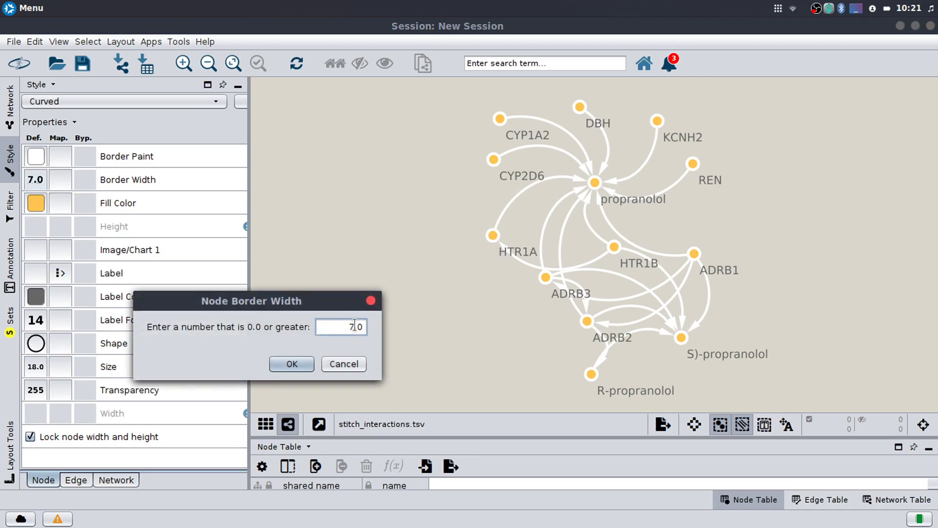
left_click(313, 364)
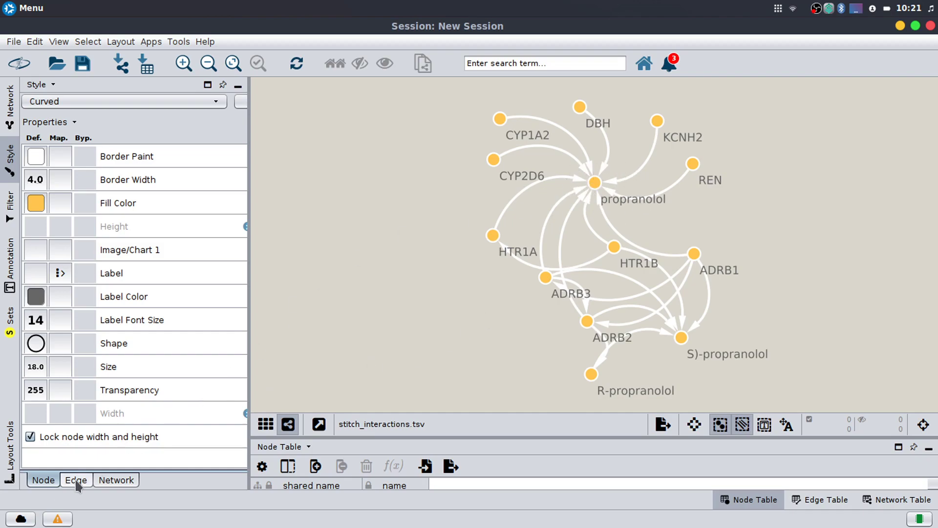
Switch to Chrome and examine the example network figure in the Análise de redes Bioinformática document.
left_click(779, 9)
left_click(655, 83)
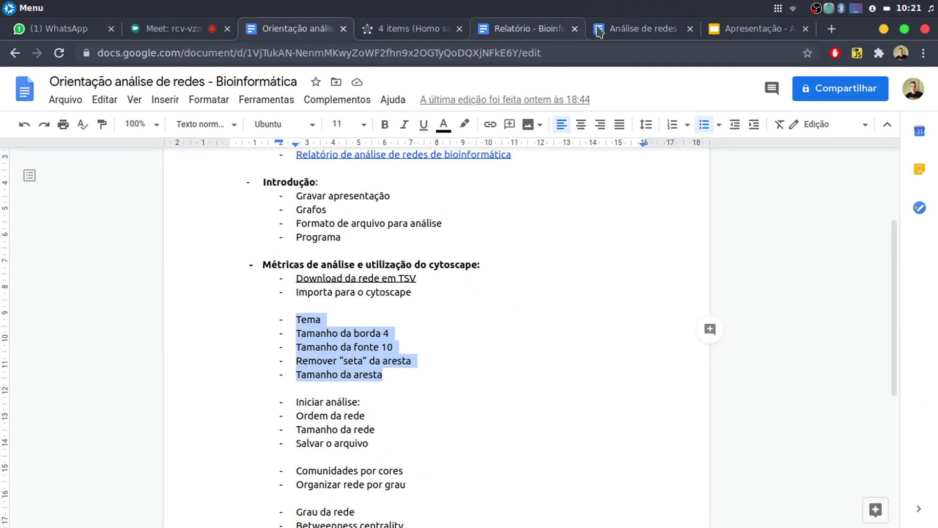
left_click(623, 30)
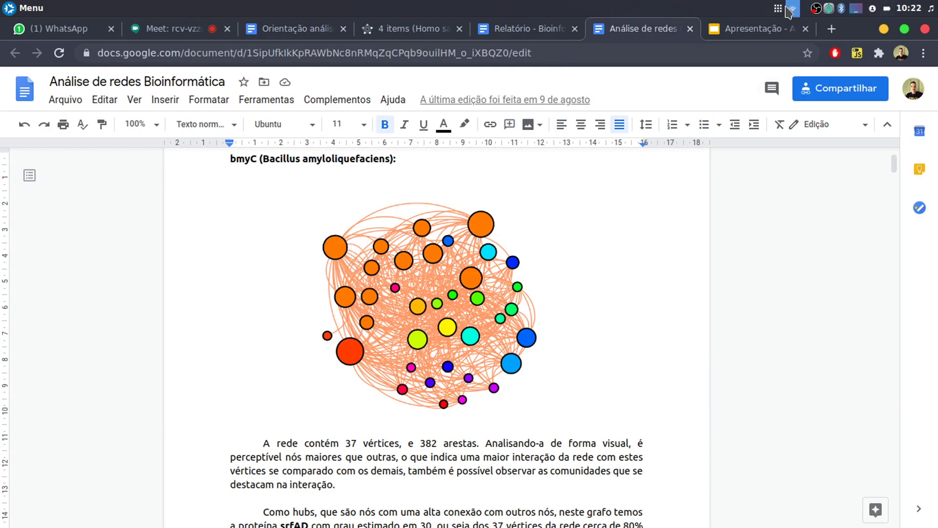
Switch back to Cytoscape and set the default edge target arrow shape to None.
mouse_move(937, 0)
left_click(650, 129)
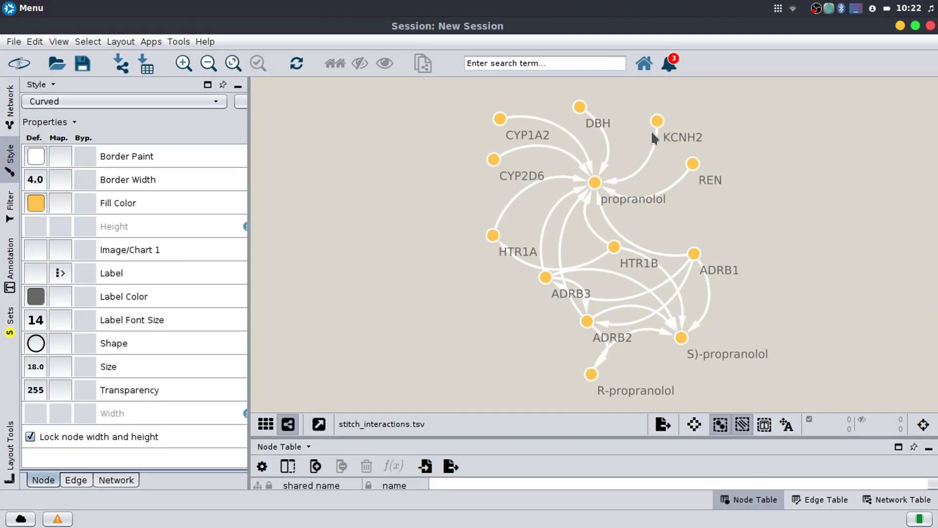
left_click(74, 480)
left_click(35, 345)
scroll(59, 338, "down", 4)
scroll(59, 338, "up", 2)
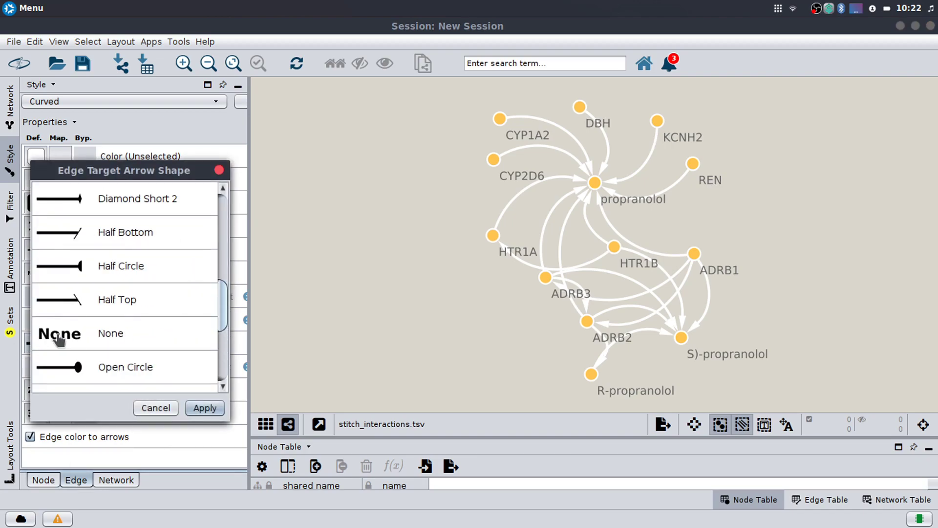
left_click(104, 337)
left_click(203, 409)
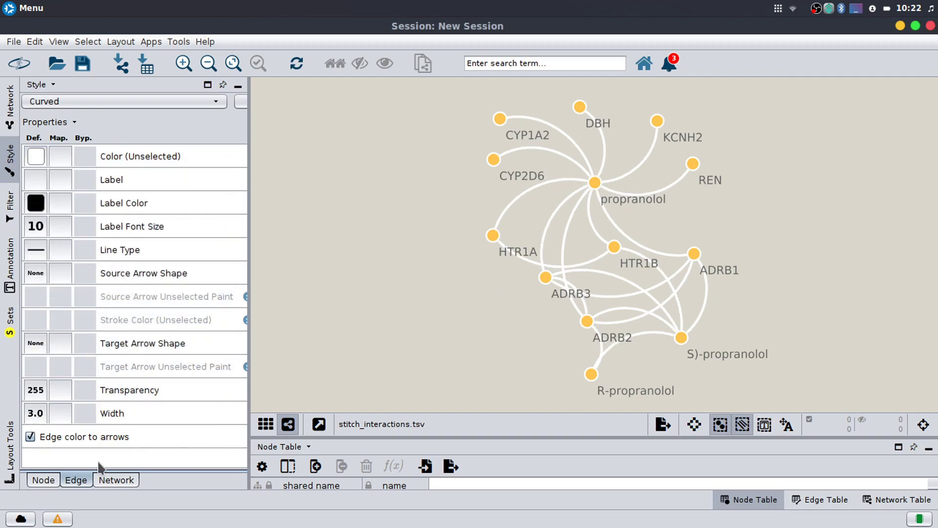
Try a default node label font size of 8 and replace it with 10.
left_click(44, 480)
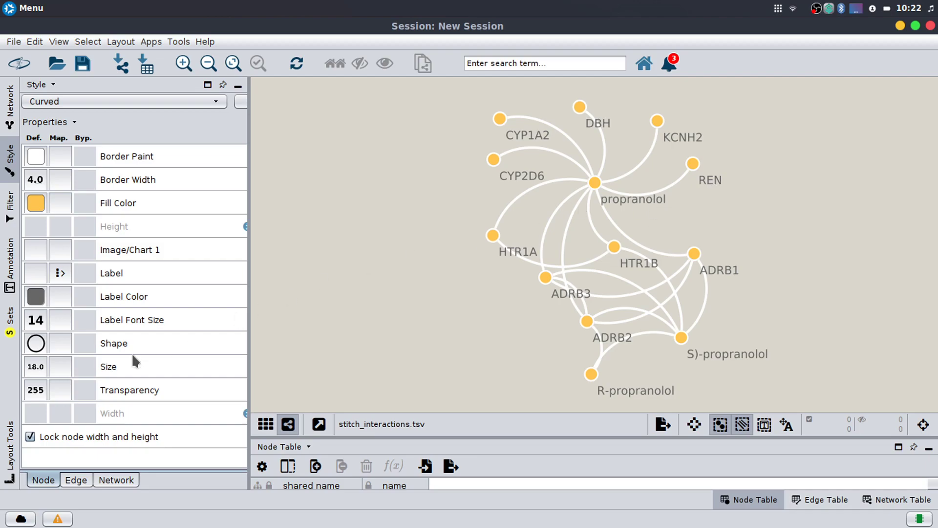
left_click(35, 320)
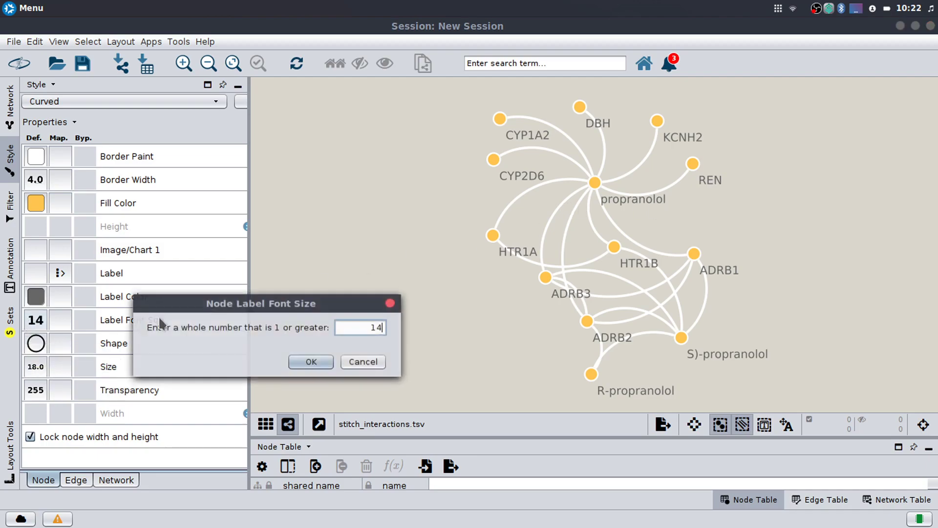
left_click_drag(360, 333, 392, 334)
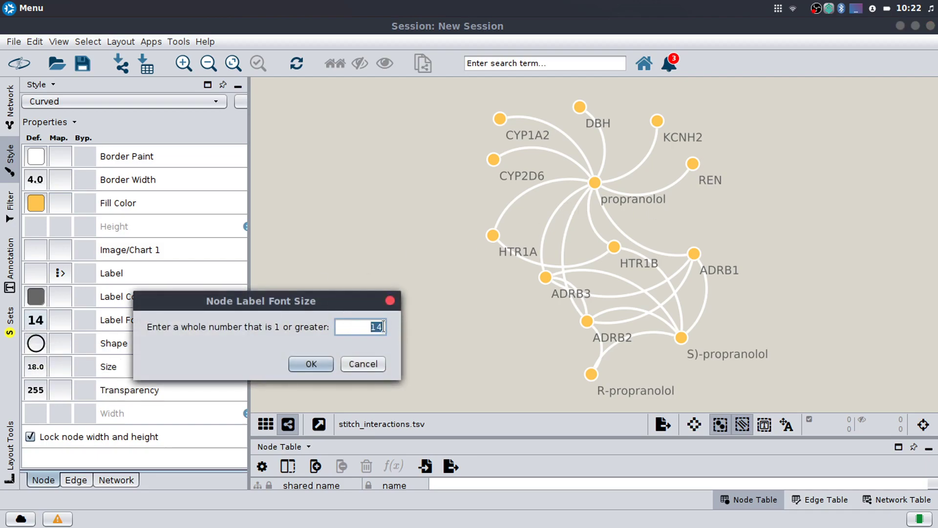
type("8")
left_click(323, 358)
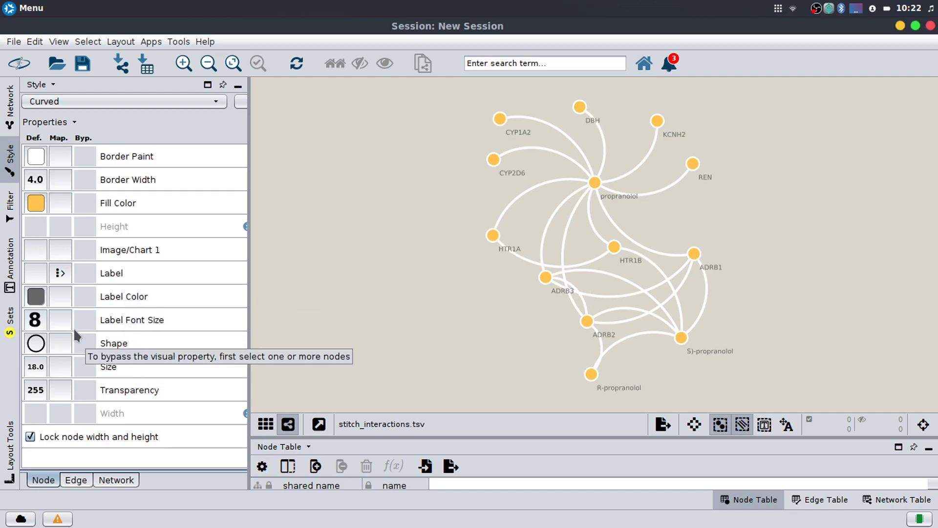
left_click(36, 320)
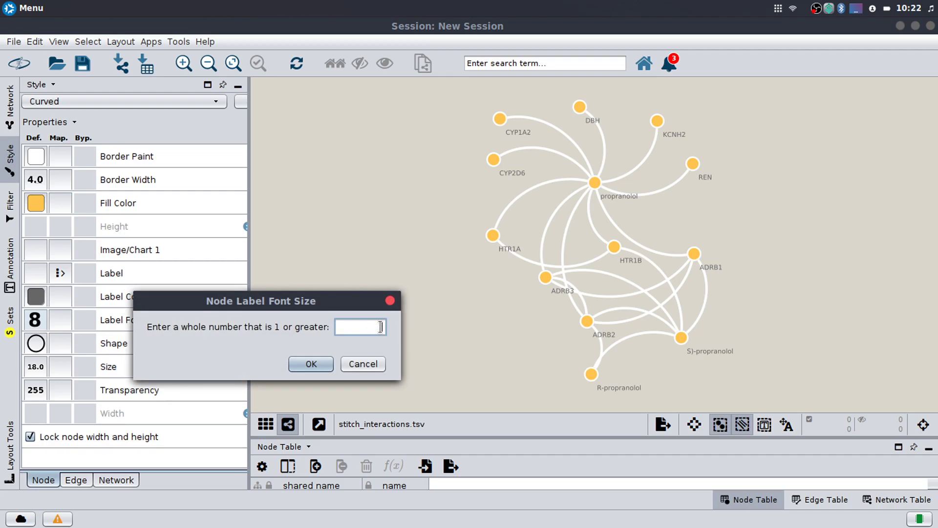
left_click(310, 363)
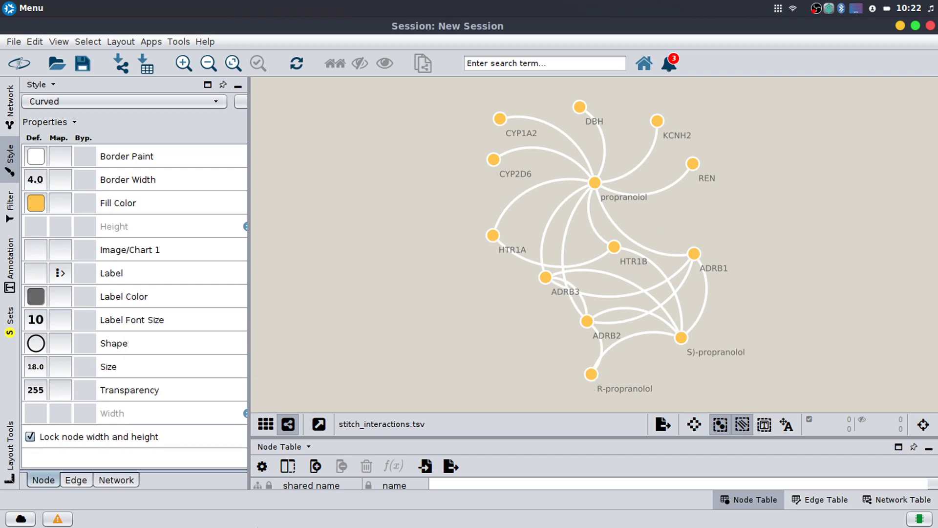
Switch to Chrome and highlight the checklist items from "Iniciar análise" to "Salvar o arquivo" in the Orientação análise de redes document.
left_click(777, 8)
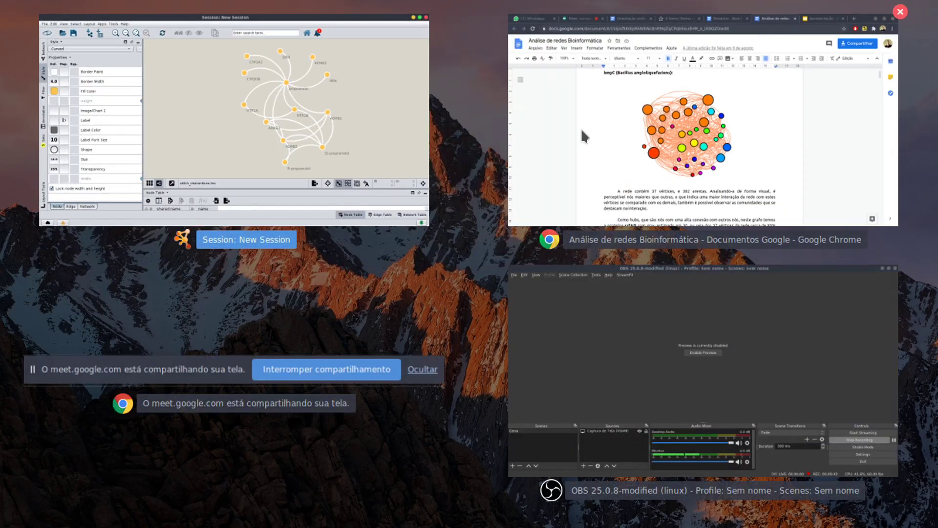
left_click(591, 147)
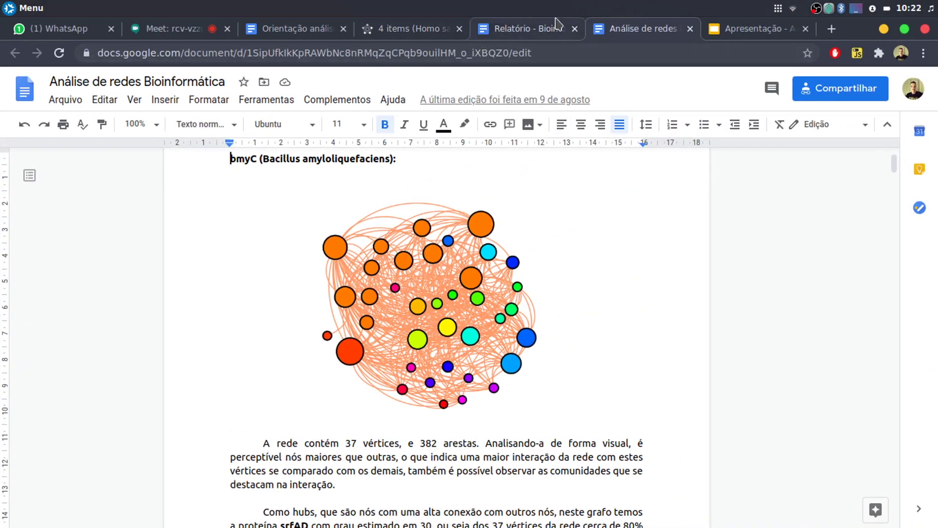
left_click(543, 27)
left_click(299, 30)
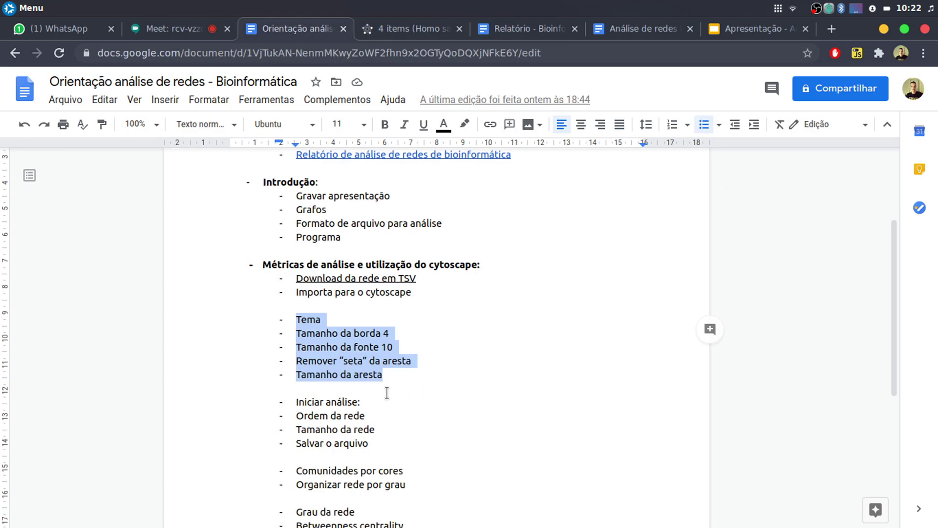
scroll(361, 391, "down", 1)
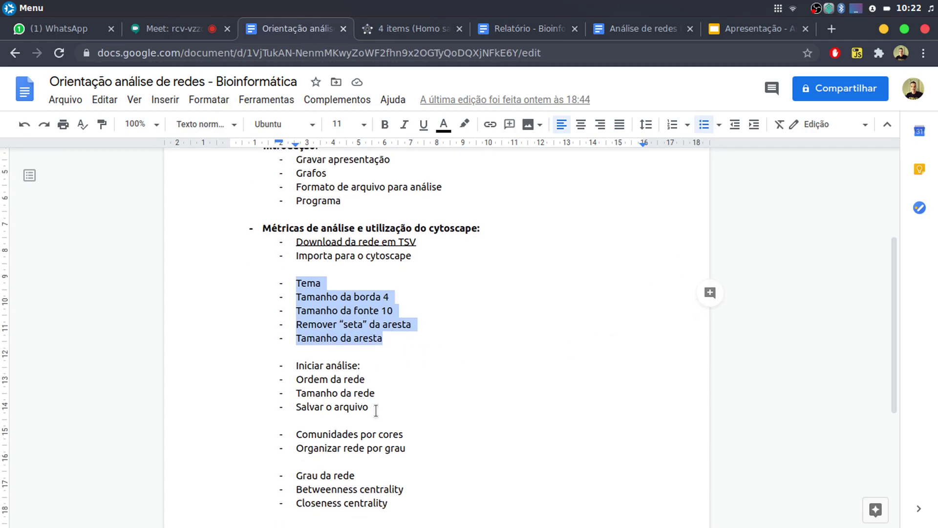
left_click_drag(377, 411, 294, 367)
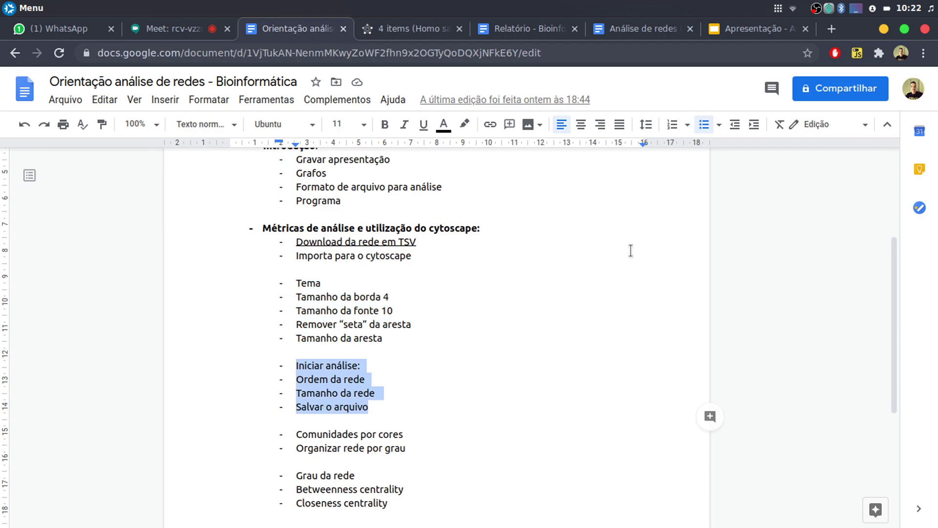
Switch back to Cytoscape and move the R-propranolol node up between ADRB2 and S)-propranolol.
left_click(884, 31)
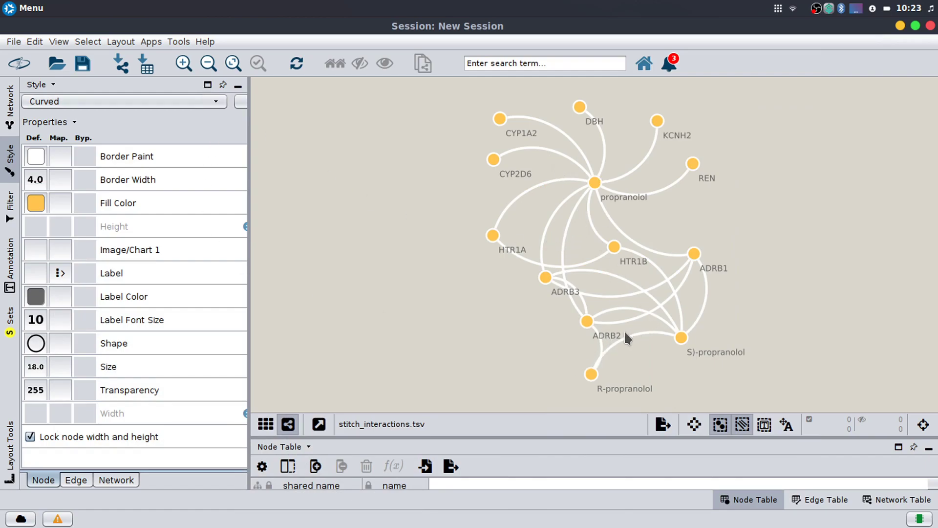
scroll(844, 346, "up", 1)
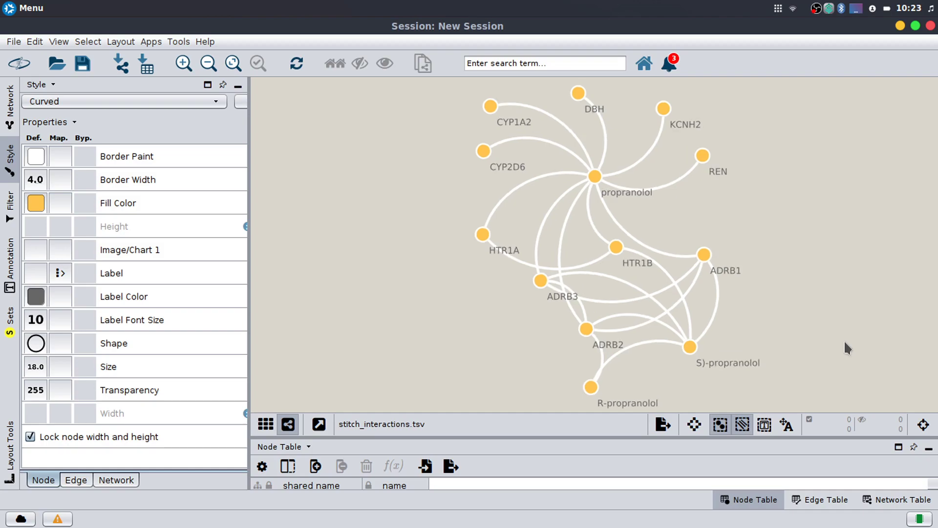
left_click_drag(592, 387, 640, 360)
left_click(800, 288)
left_click_drag(796, 259, 722, 250)
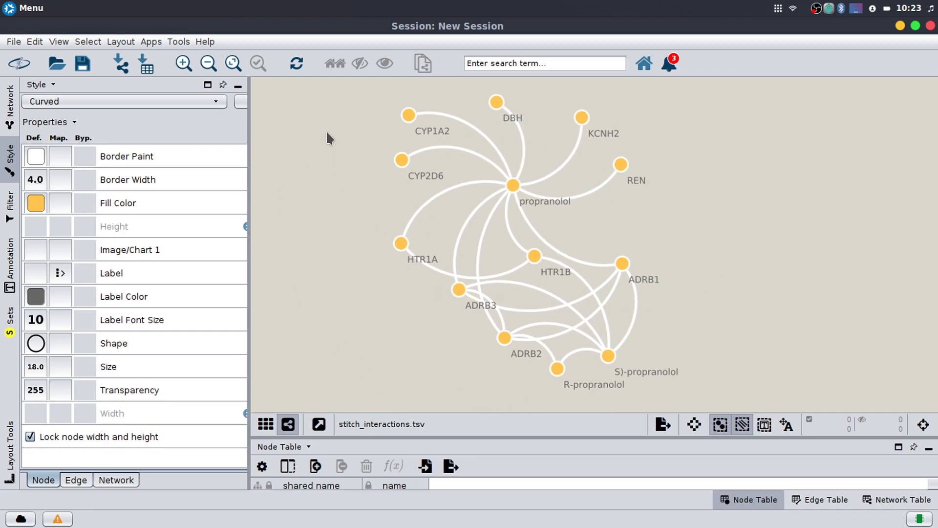
Run Analyze Network on the propranolol network, treating it as a directed graph.
left_click(180, 42)
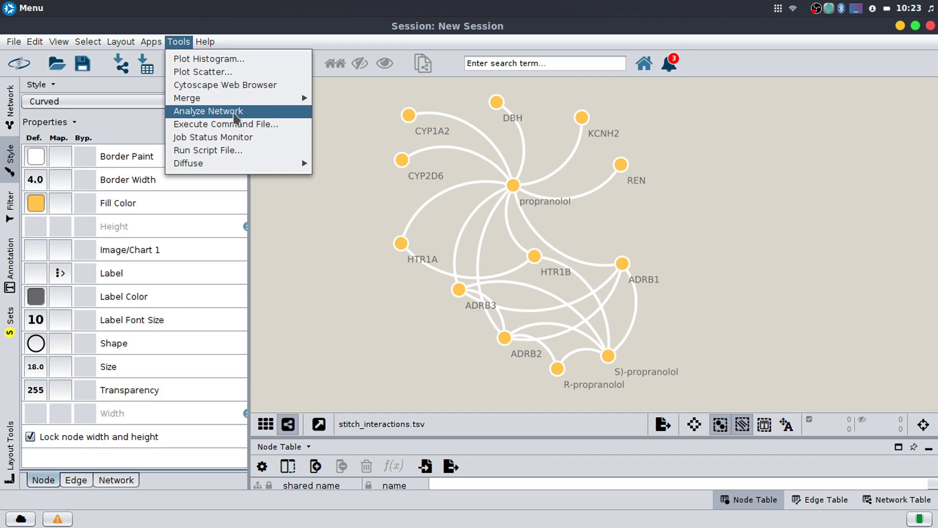
left_click(250, 120)
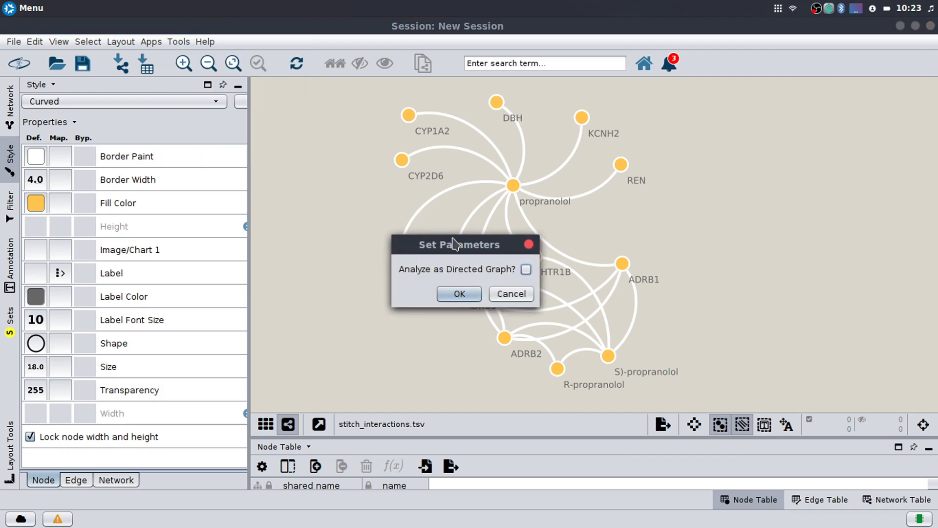
left_click(527, 268)
left_click(477, 295)
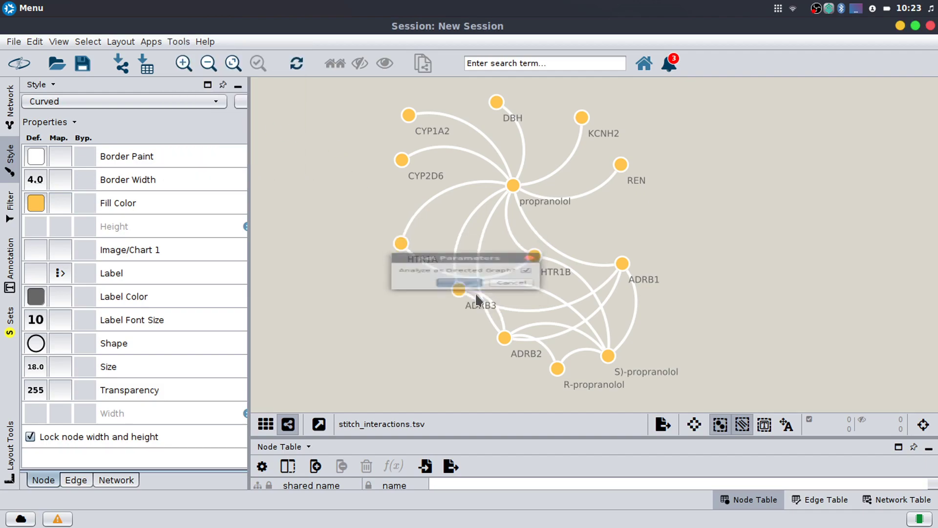
Move the REN node slightly down and outward from propranolol, and clear the node selection.
left_click_drag(806, 332, 724, 335)
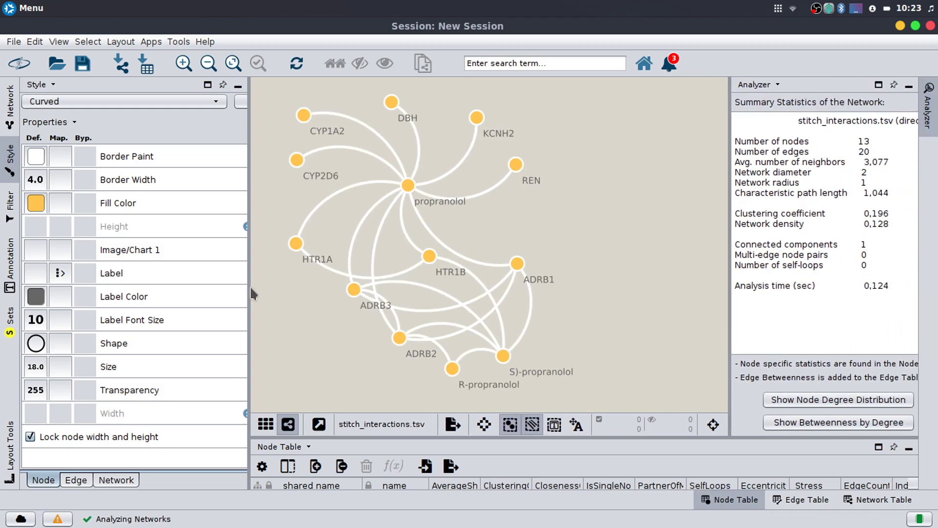
left_click_drag(249, 286, 248, 286)
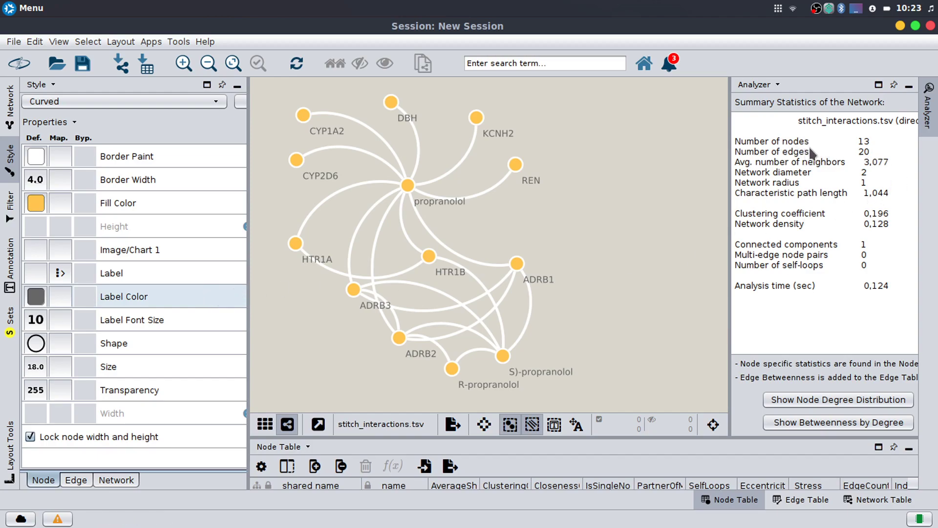
left_click_drag(546, 246, 567, 240)
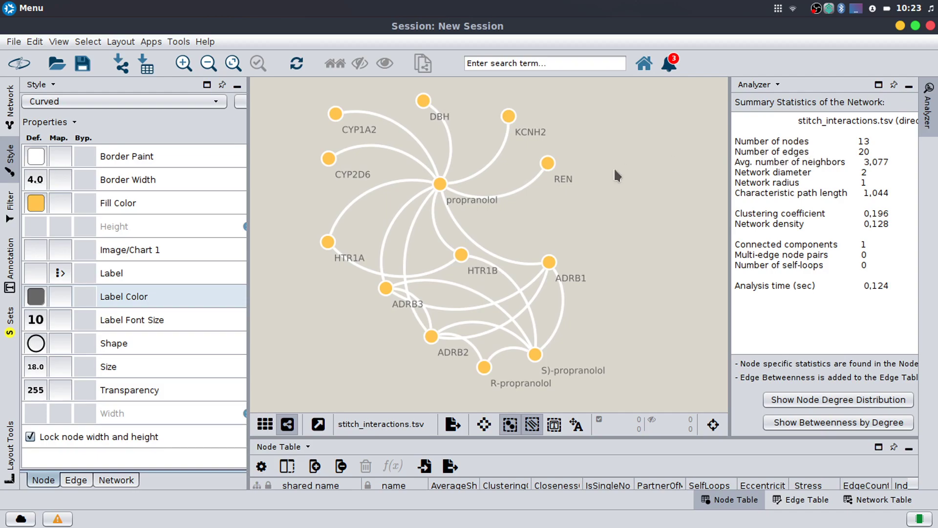
left_click_drag(556, 173, 565, 192)
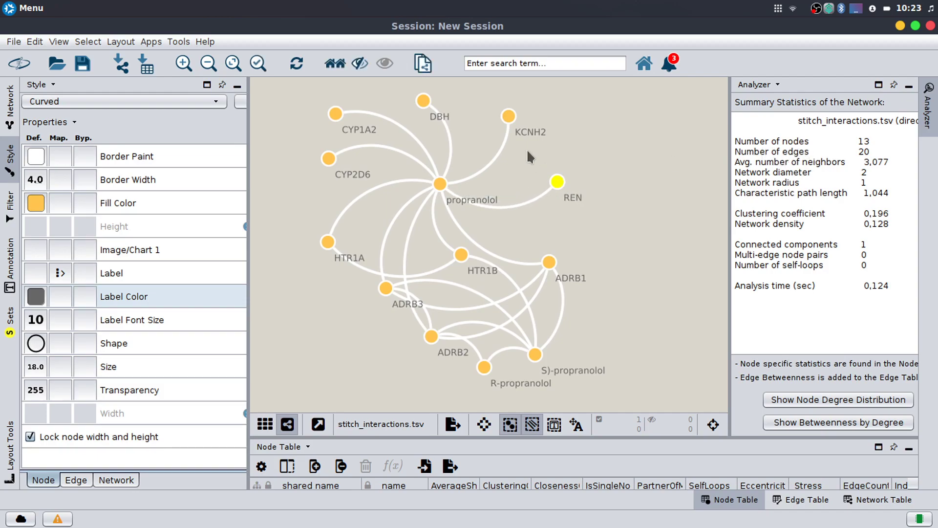
left_click(512, 128)
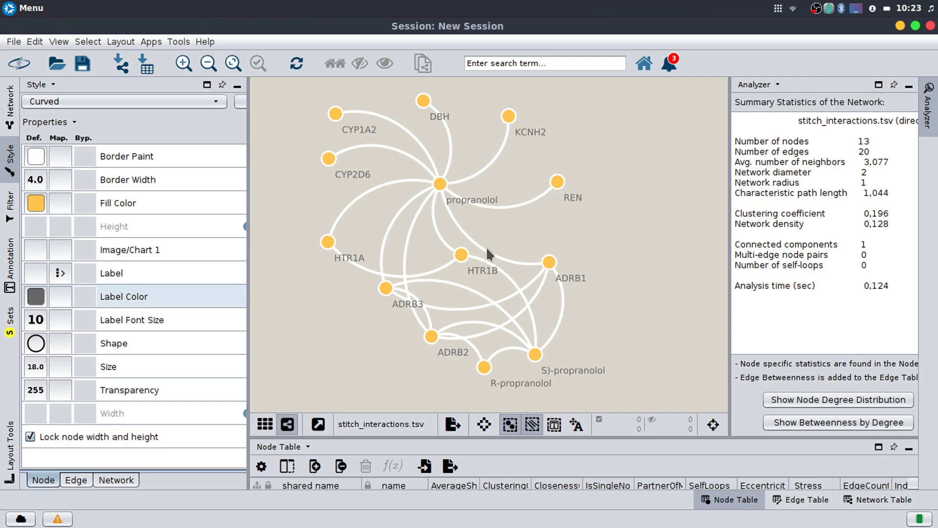
Plot the network's betweenness by degree and move the chart window clear of the network view.
left_click(807, 424)
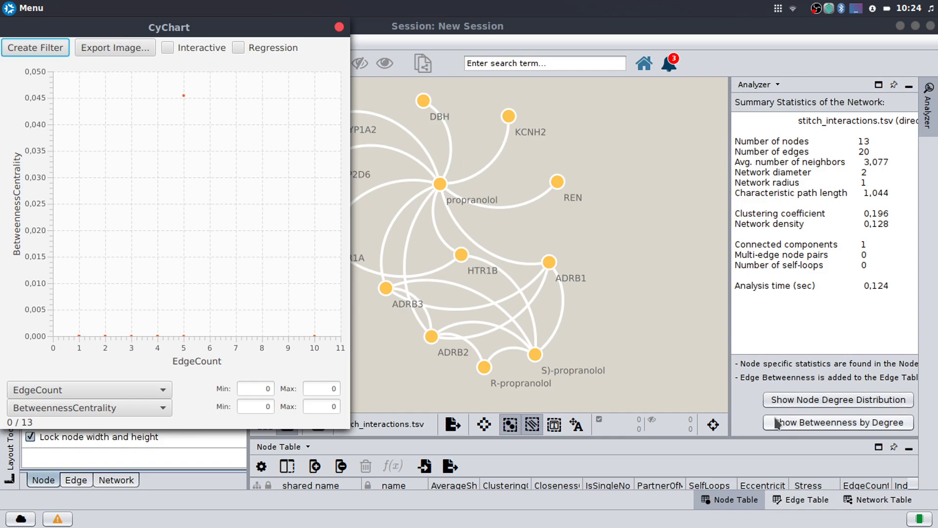
left_click_drag(135, 32, 142, 525)
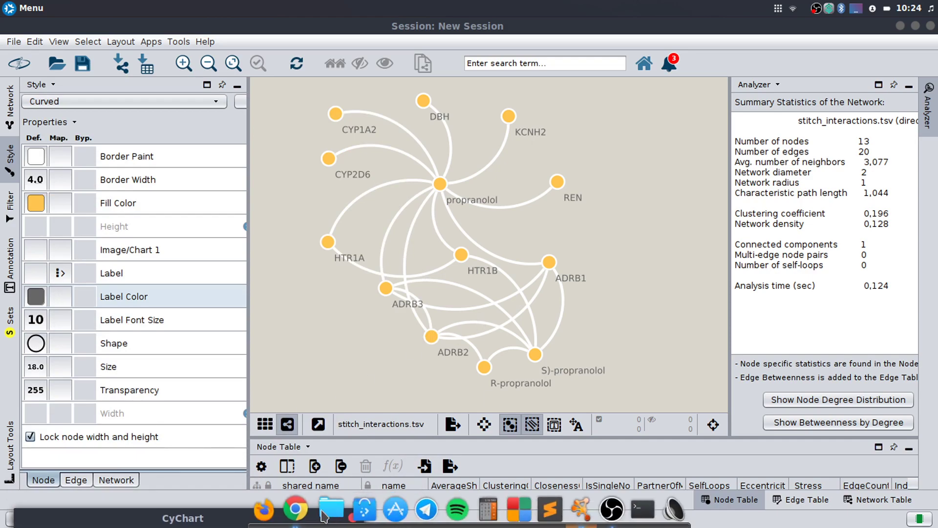
Switch to Chrome, examine the bmyC example network and the metric definitions in the Relatório - Bioinformática document, and return to Cytoscape.
left_click(774, 9)
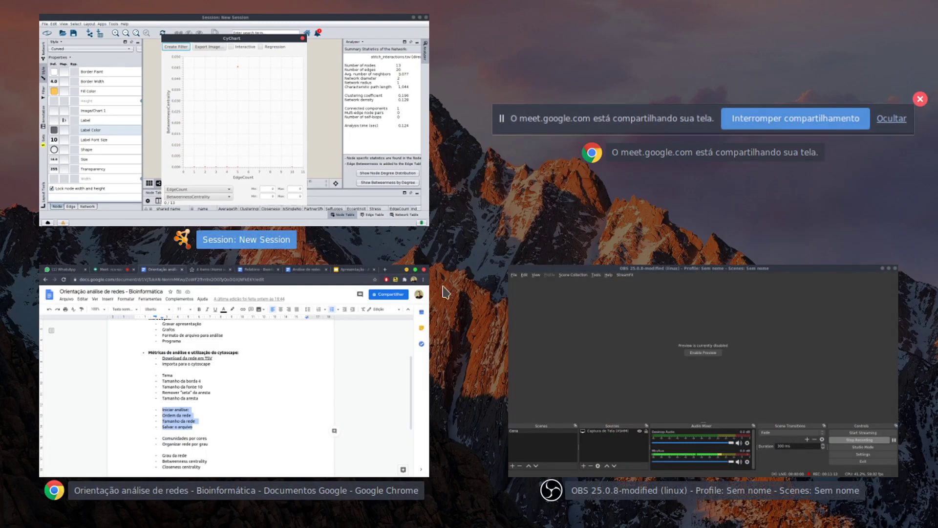
left_click(370, 334)
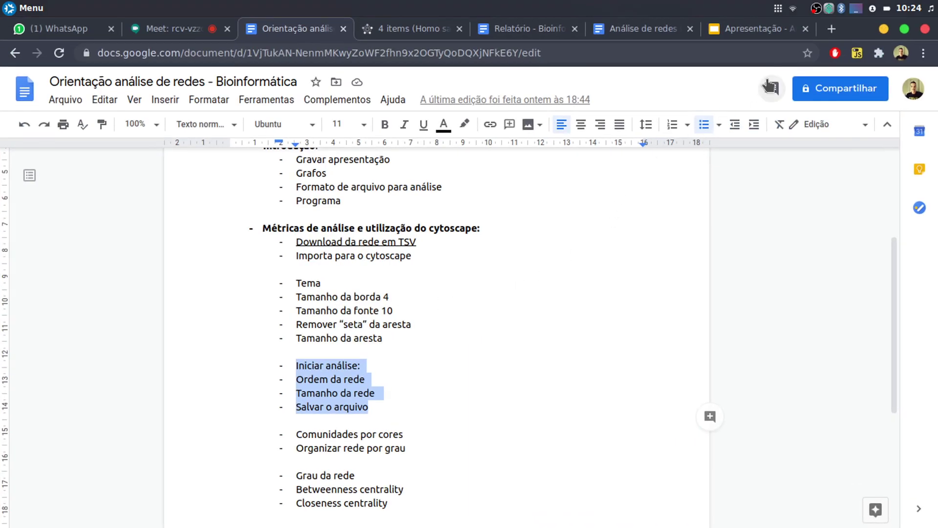
left_click(779, 9)
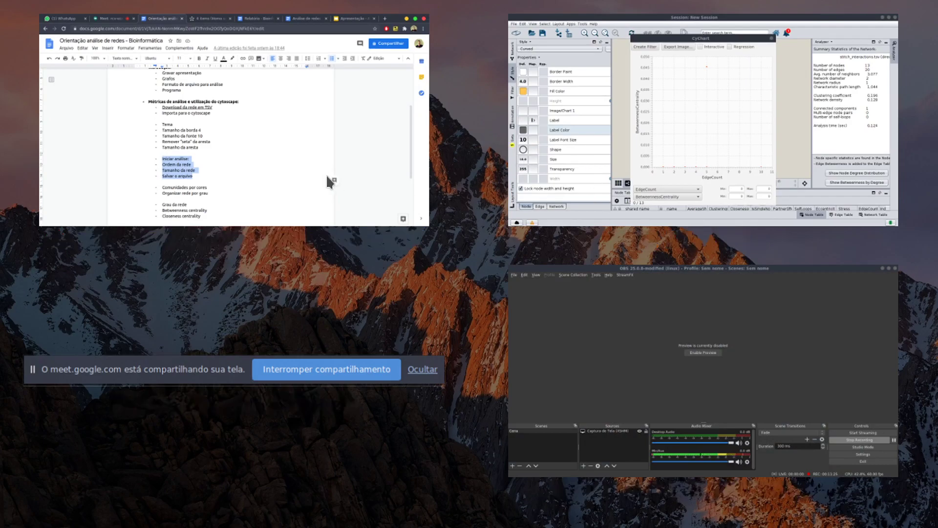
left_click(327, 174)
left_click(635, 28)
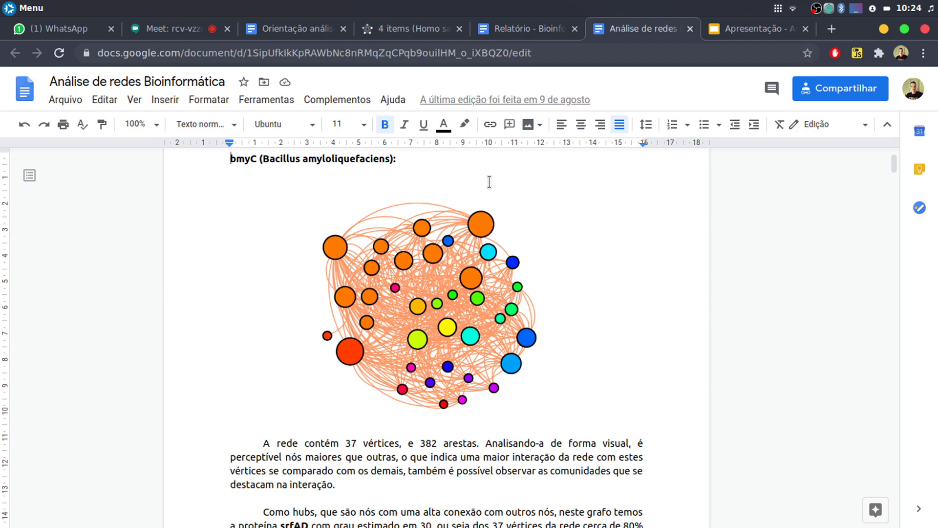
left_click(318, 30)
left_click(506, 28)
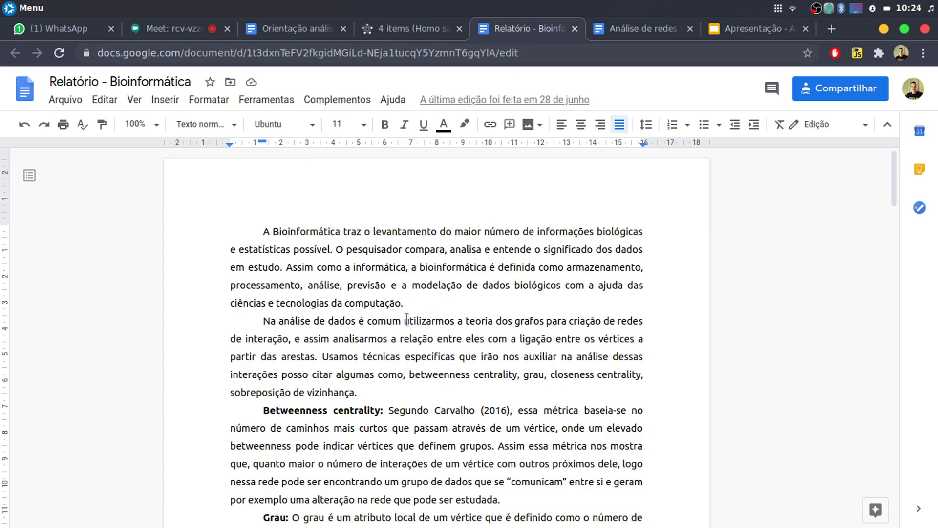
scroll(407, 320, "down", 3)
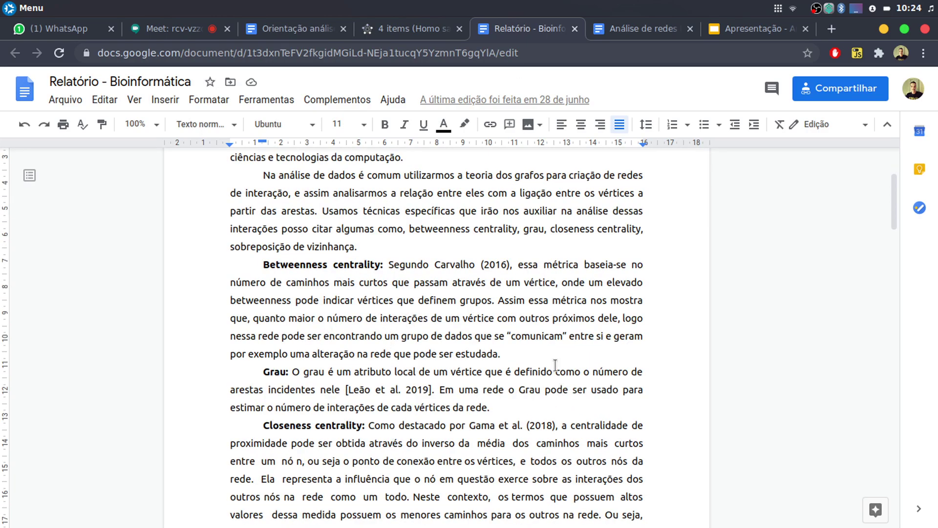
left_click(631, 30)
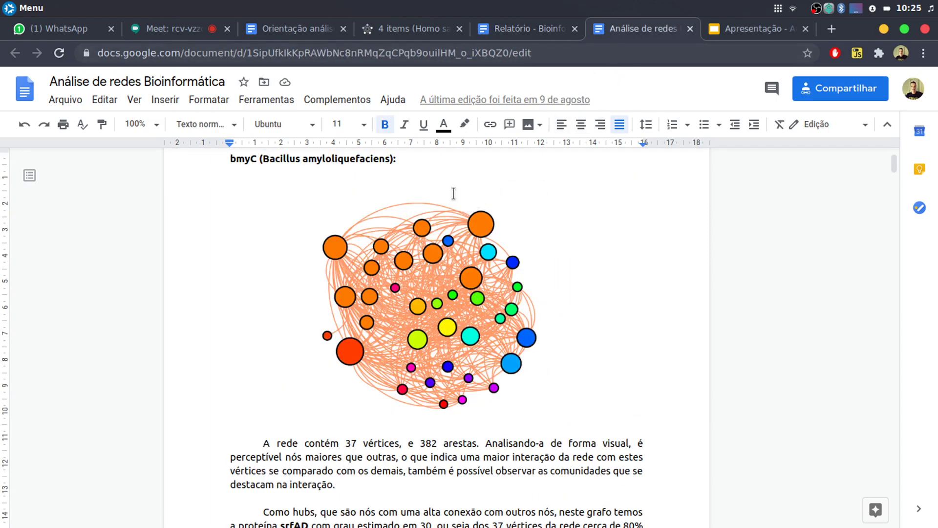
left_click(777, 7)
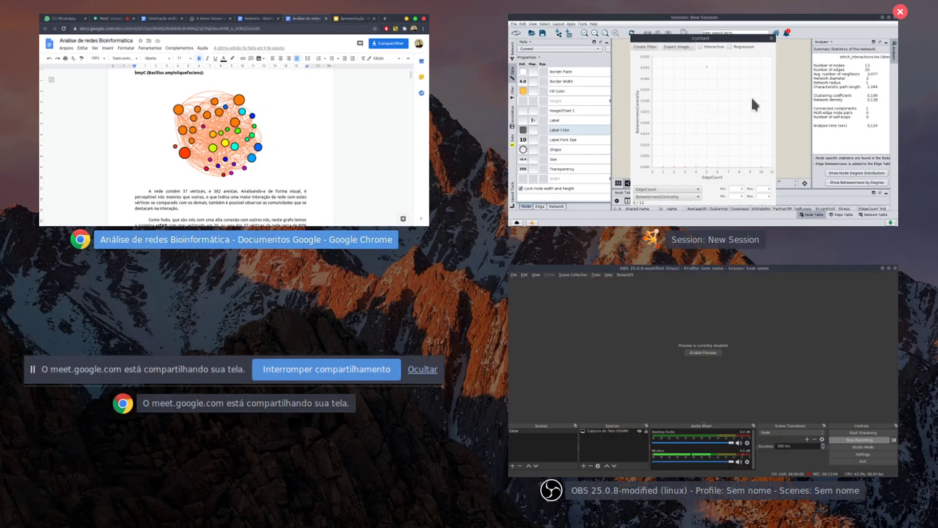
left_click(740, 136)
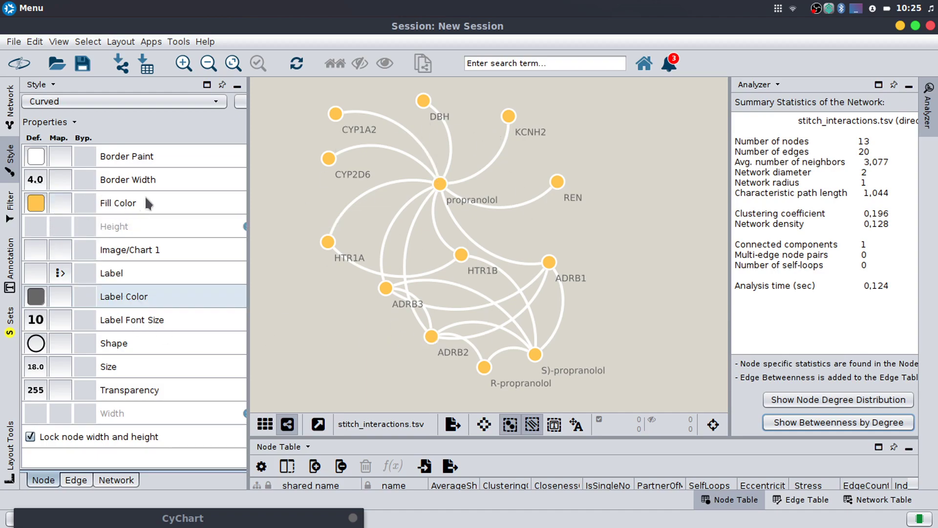
Set the default node fill color to red.
left_click(48, 202)
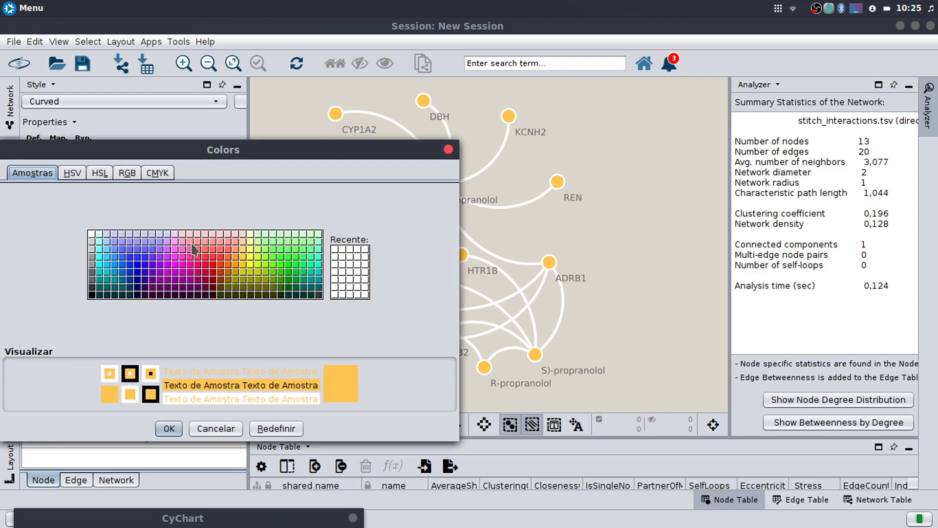
left_click(220, 256)
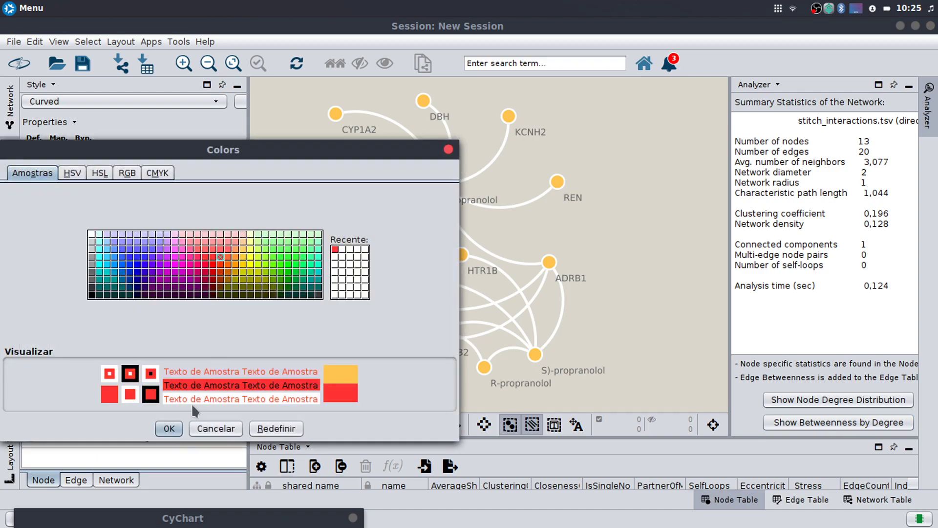
left_click(169, 428)
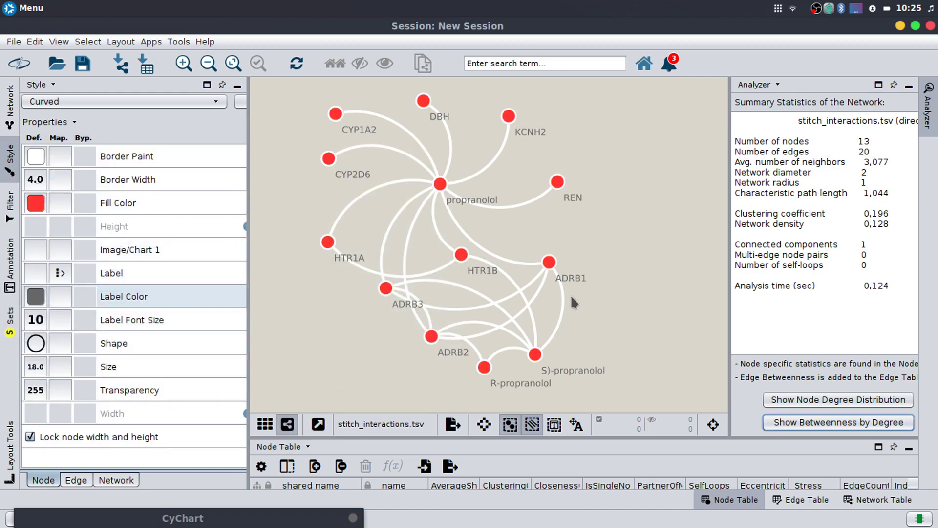
Set the default node fill color to teal #009999.
left_click(36, 204)
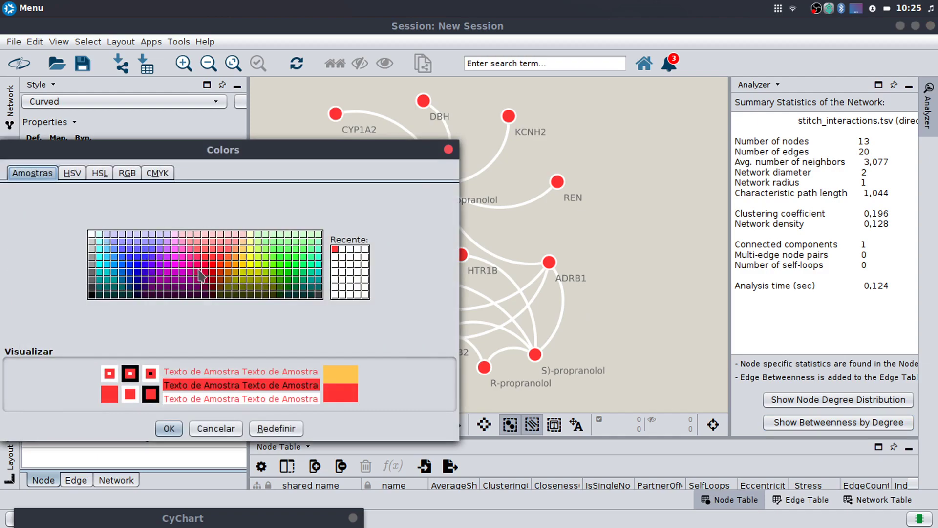
left_click(318, 279)
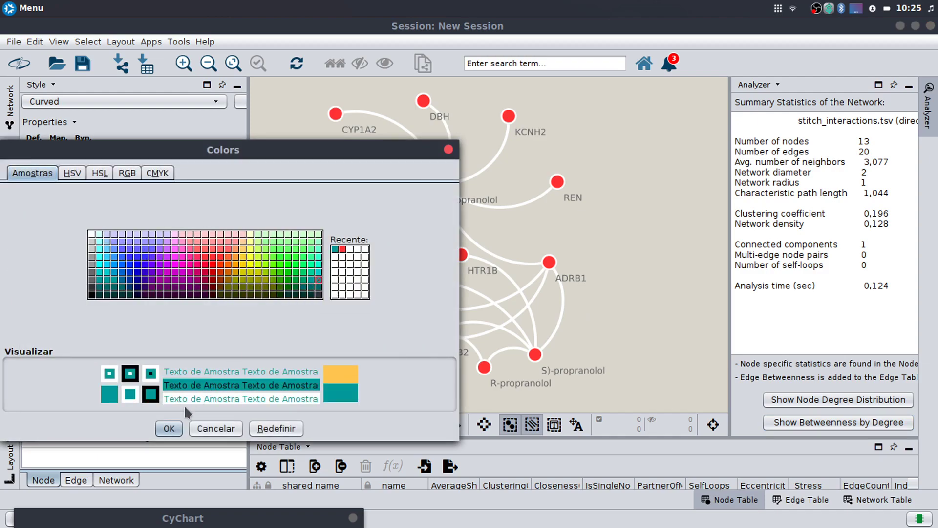
left_click(173, 430)
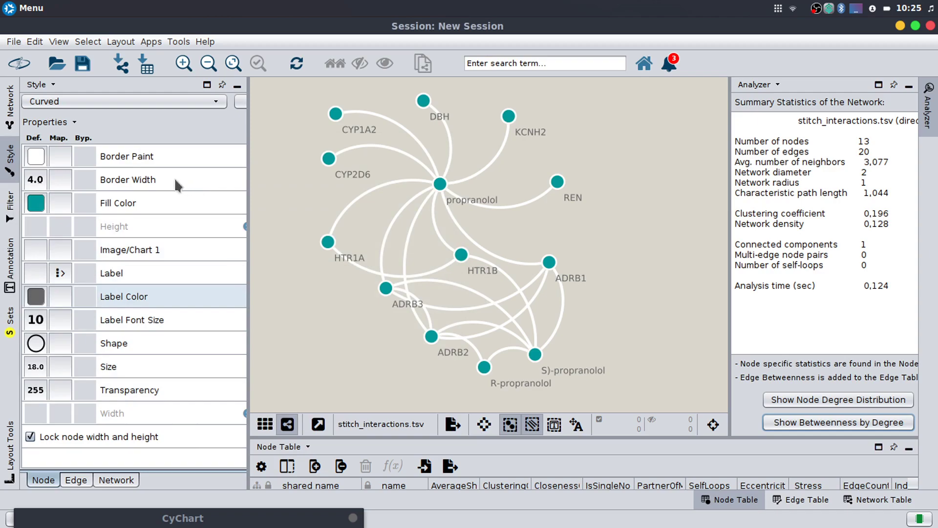
Map the node fill color to the AverageShortestPathLength column using Discrete Mapping.
left_click(61, 202)
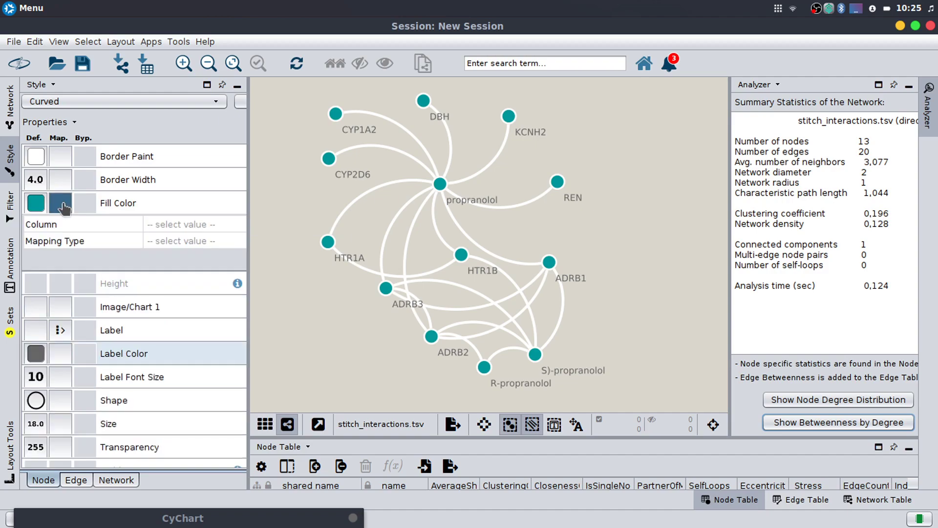
left_click(170, 224)
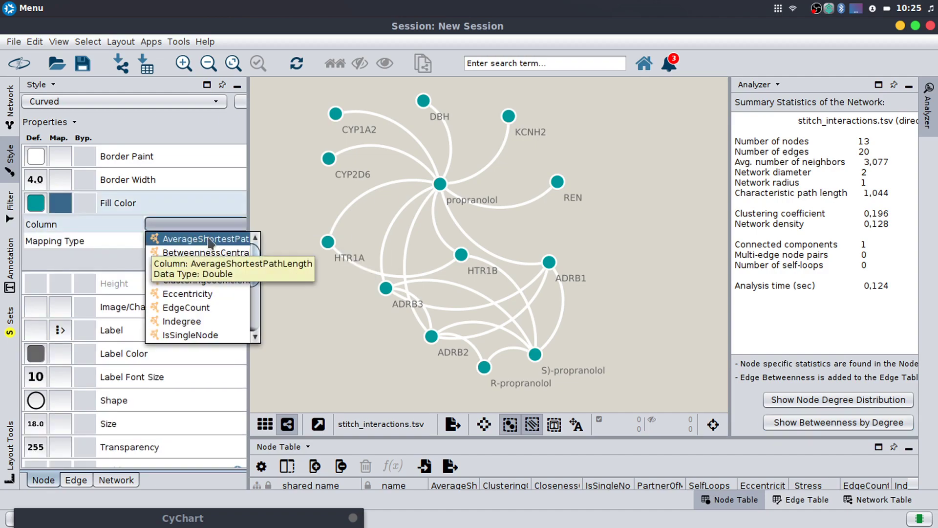
left_click(204, 239)
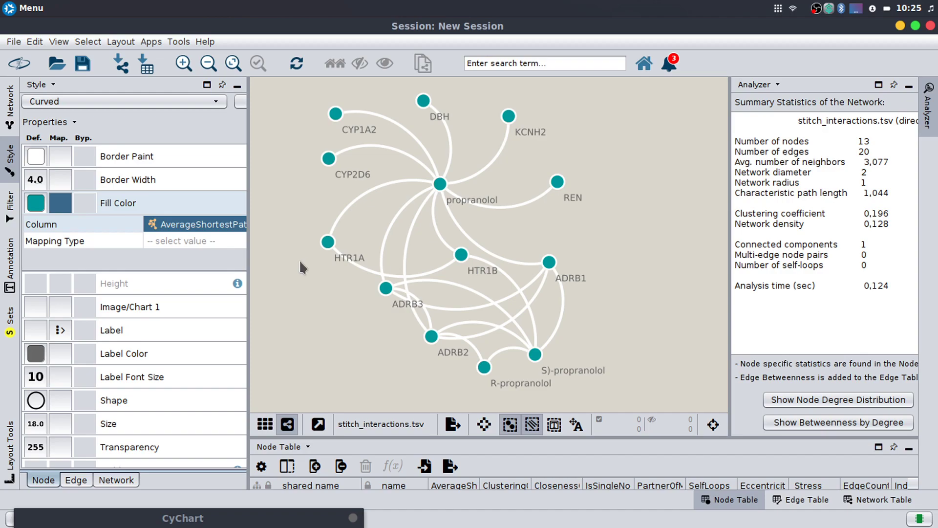
left_click(185, 242)
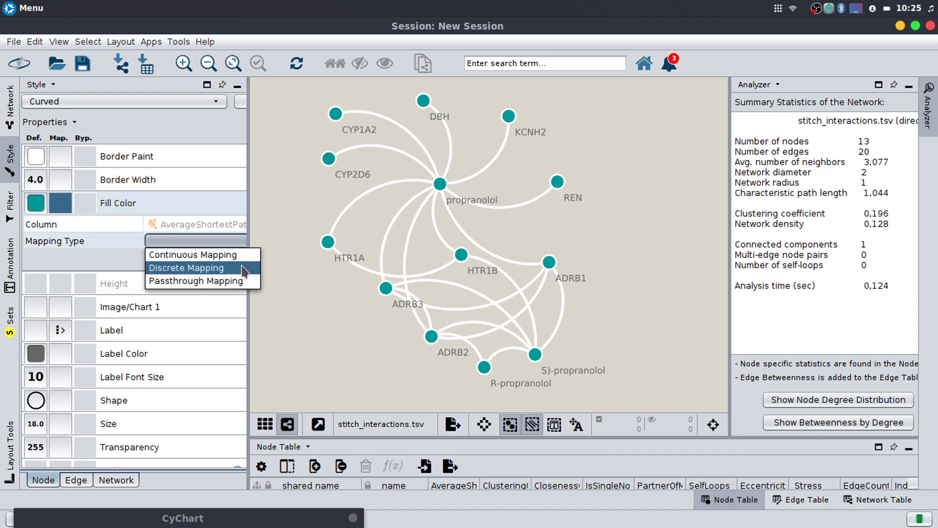
left_click(237, 270)
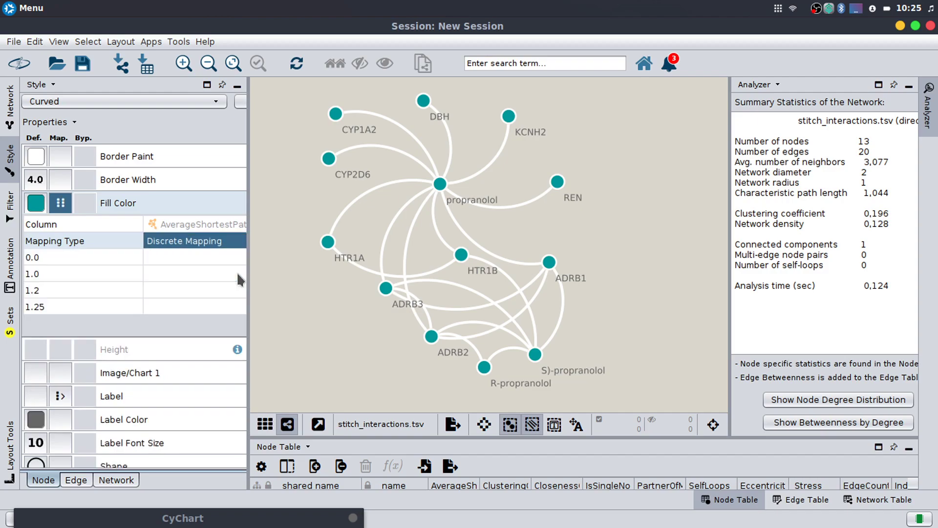
Generate the colors of the discrete fill mapping with the Rainbow value generator.
right_click(197, 240)
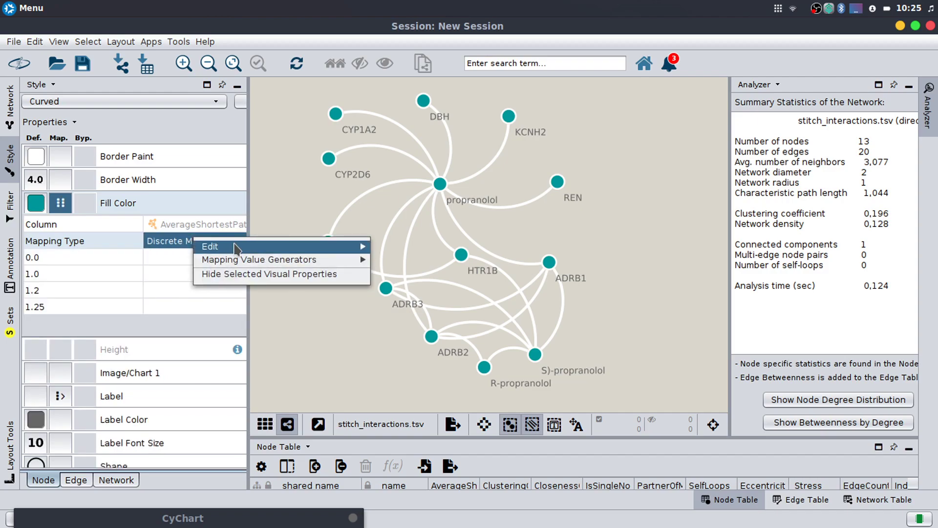
mouse_move(333, 259)
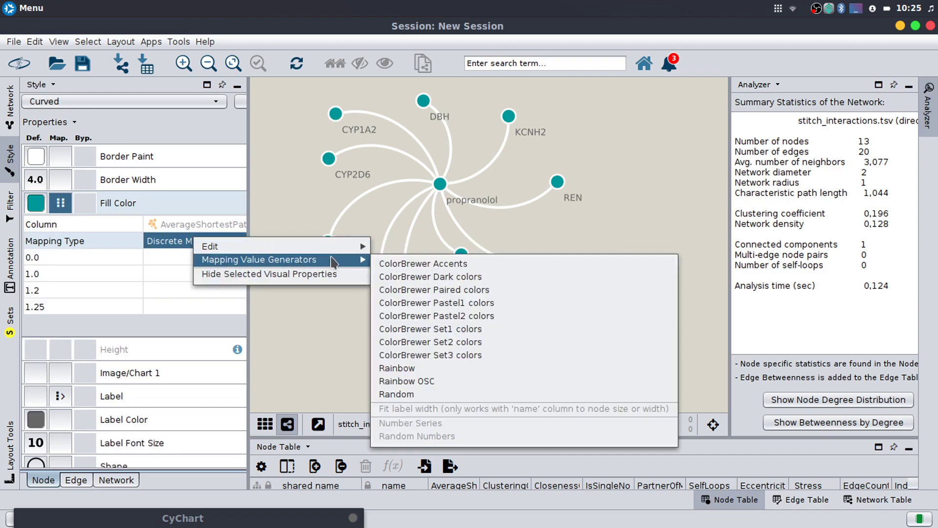
left_click(416, 373)
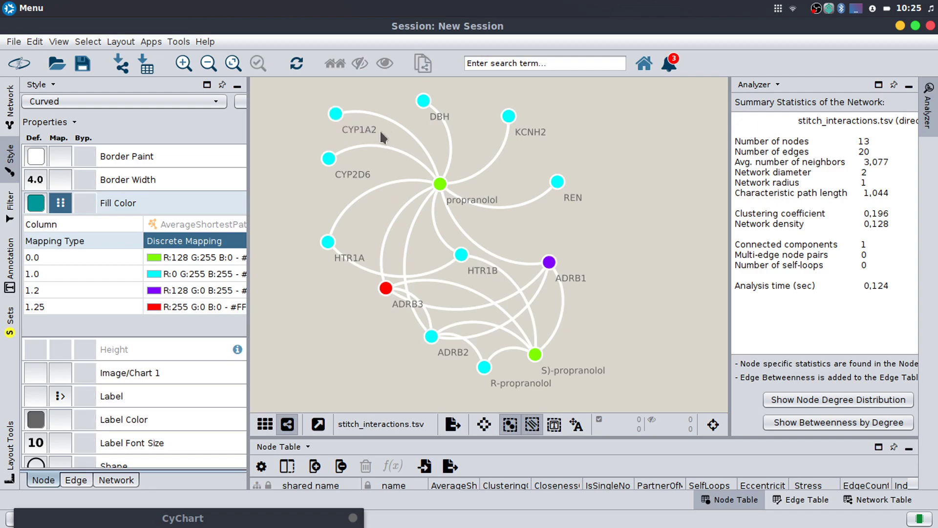
Rearrange the lower nodes: S)-propranolol and R-propranolol upward, ADRB3 and ADRB1 outward, and ADRB2 slightly down.
left_click(337, 116)
left_click_drag(371, 119, 387, 131)
left_click(673, 215)
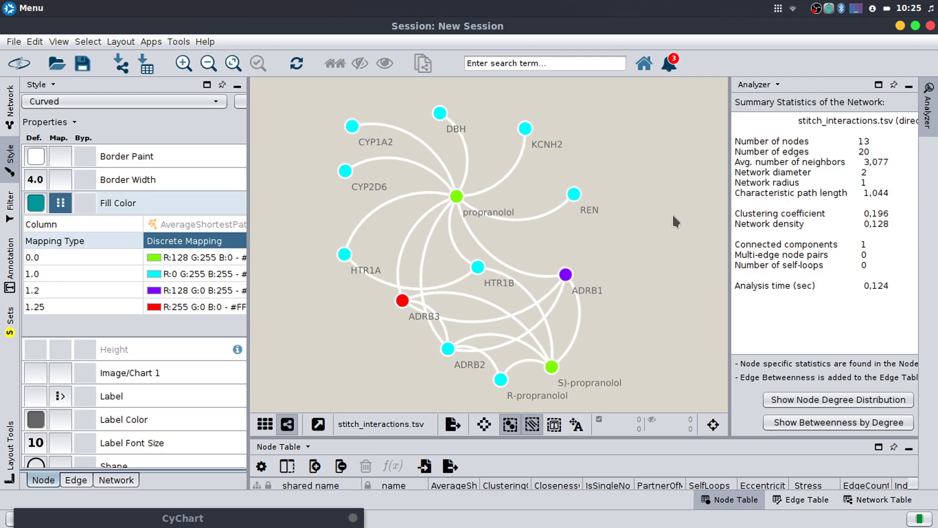
left_click_drag(673, 216, 640, 201)
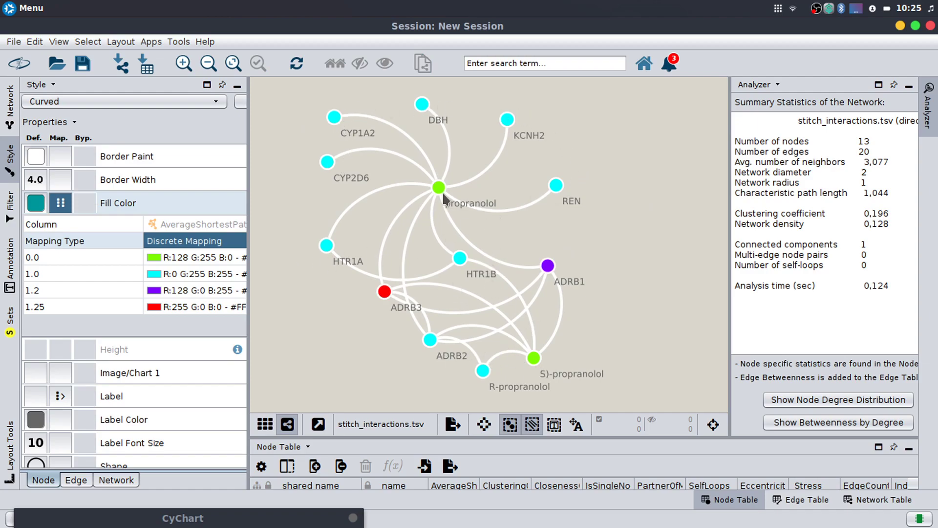
left_click_drag(535, 357, 525, 319)
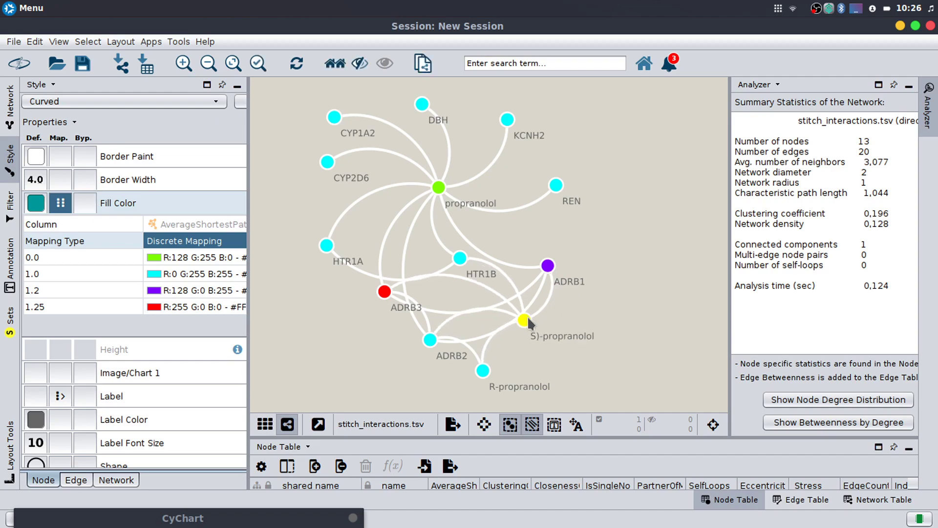
left_click_drag(385, 291, 362, 301)
left_click(548, 266)
left_click_drag(560, 263, 567, 261)
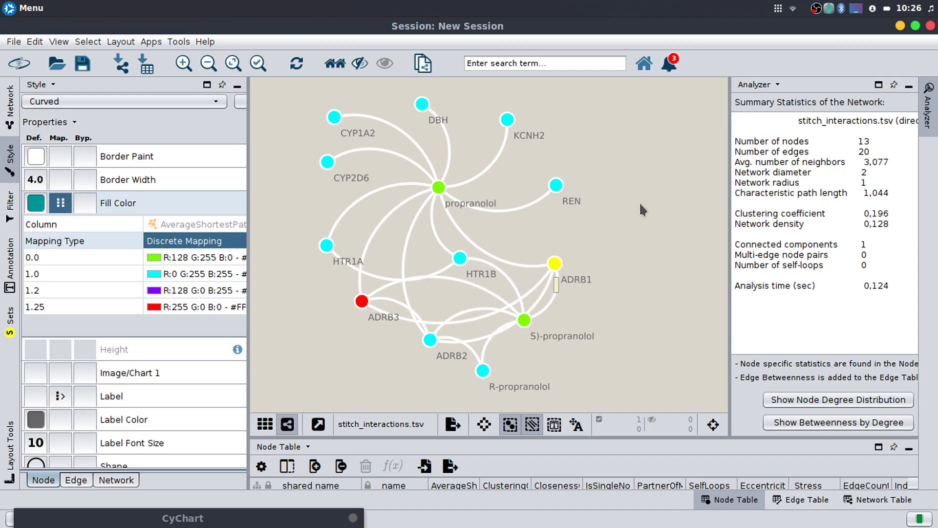
left_click_drag(483, 370, 421, 358)
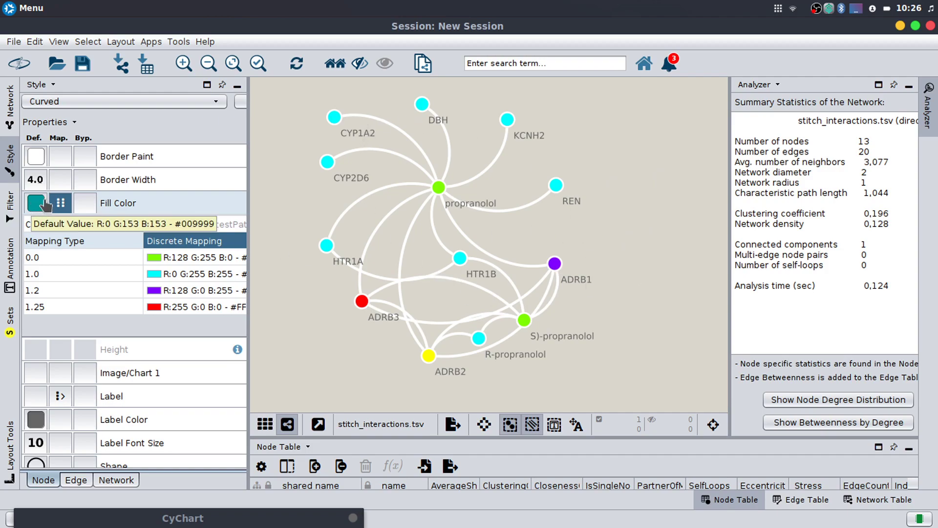
Collapse the fill color mapping and set the default node size to 10.
left_click(60, 204)
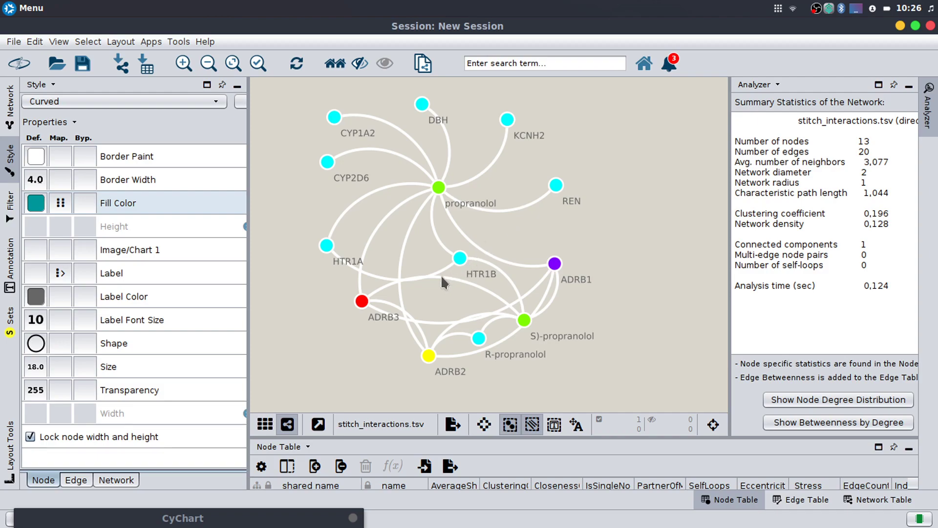
left_click(35, 371)
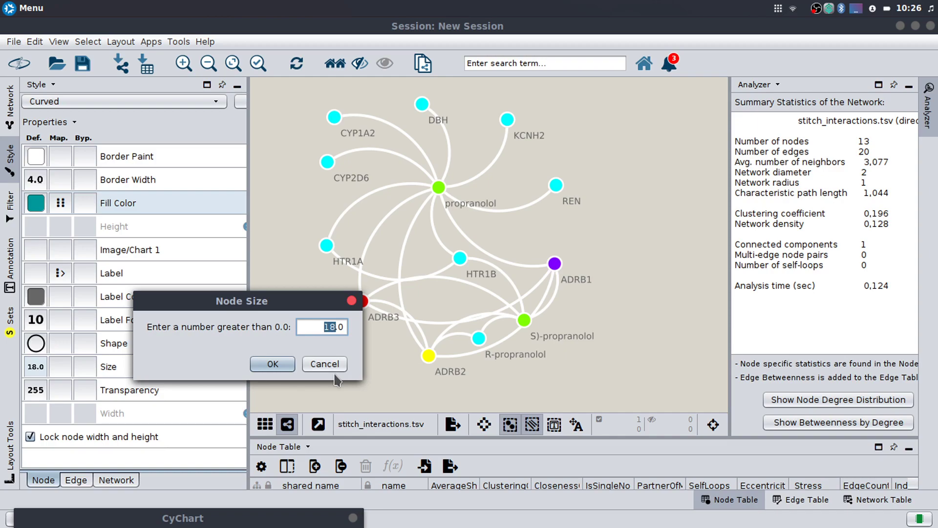
type("10")
left_click(271, 363)
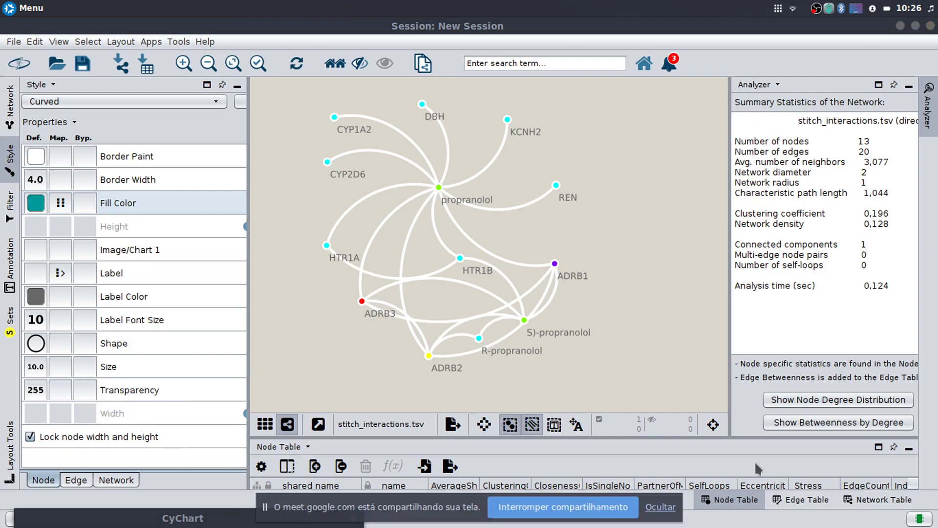
Hide the screen-sharing notice, switch to the Google Meet call in the browser, and admit the waiting participant.
left_click(667, 507)
left_click(777, 8)
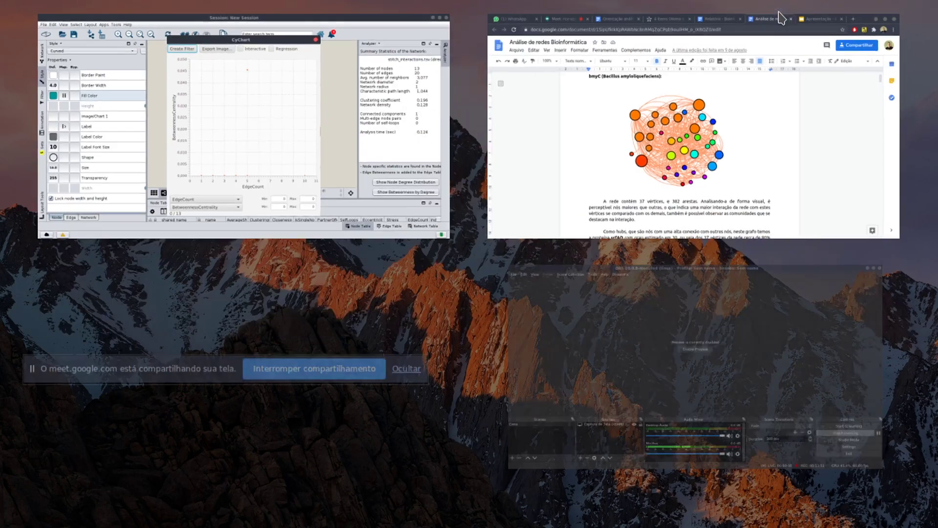
left_click(604, 143)
left_click(161, 30)
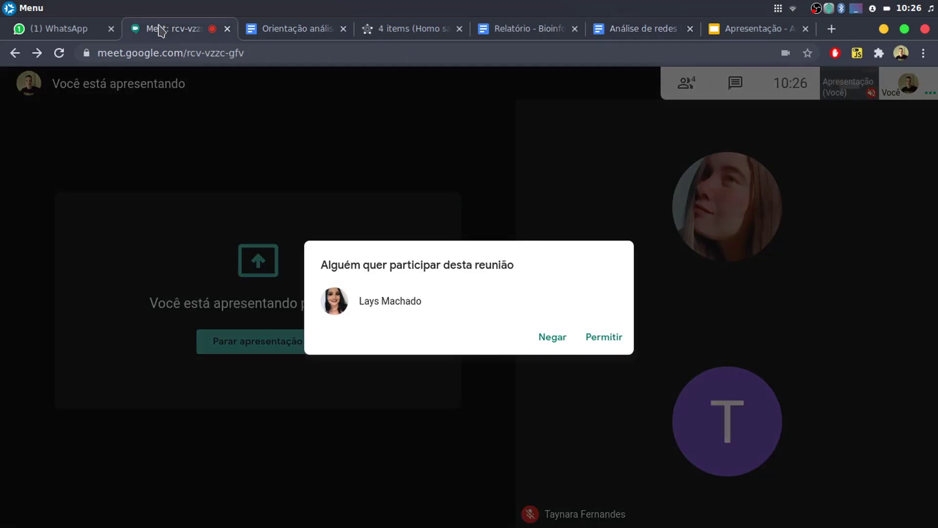
left_click(604, 337)
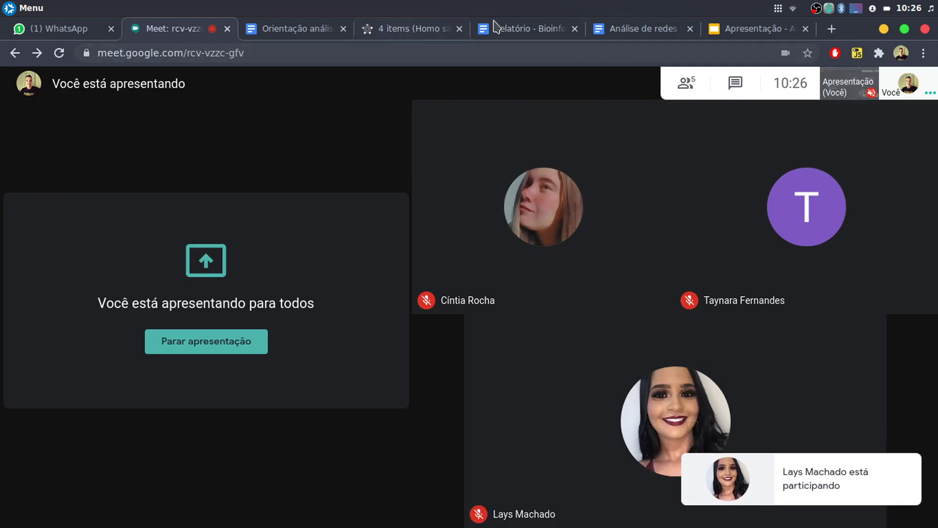
Look at the example network in the Análise de redes Bioinformática document and return to Cytoscape.
left_click(668, 33)
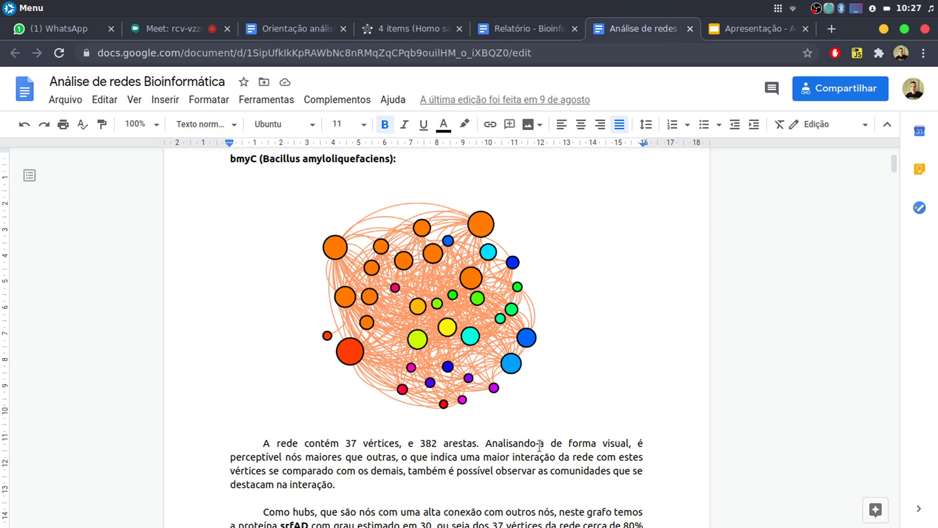
mouse_move(581, 525)
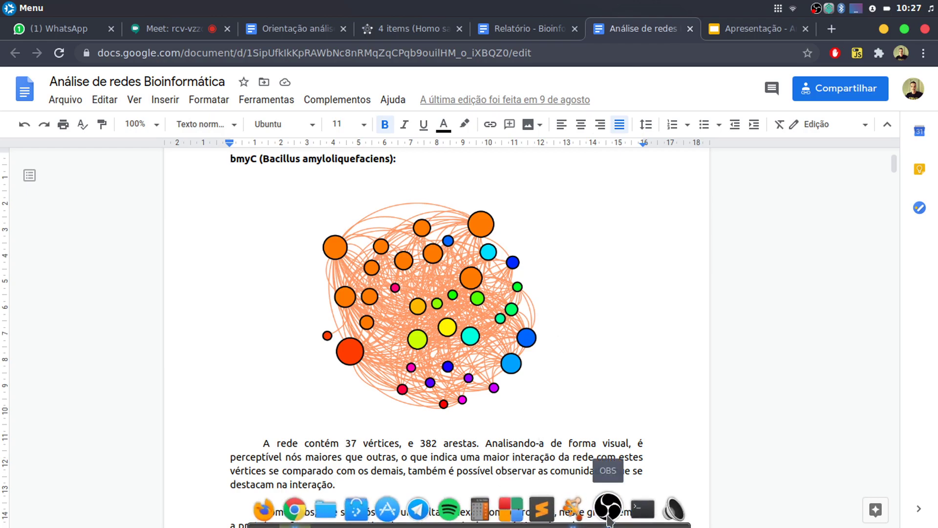
left_click(582, 518)
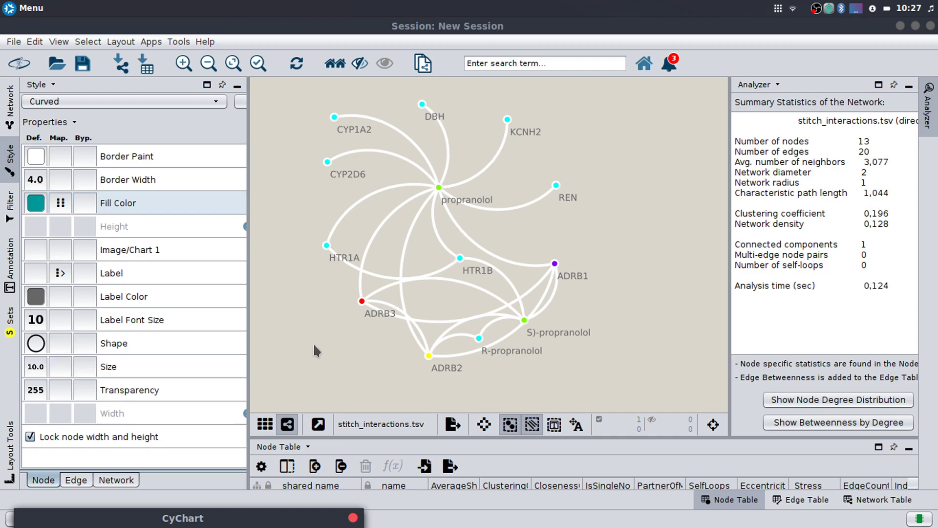
Map the node size to the Indegree column using Continuous Mapping and collapse the size mapping.
left_click(59, 367)
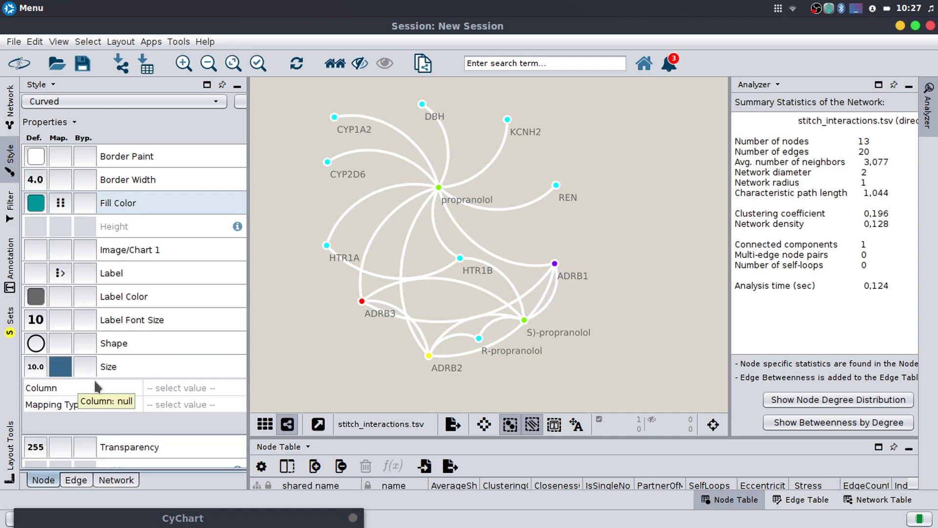
left_click(60, 372)
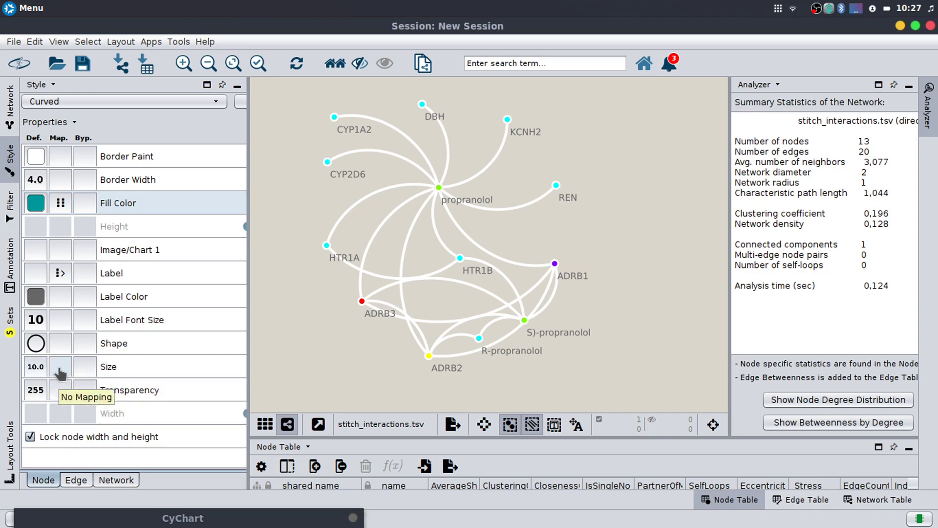
left_click(60, 373)
left_click(185, 387)
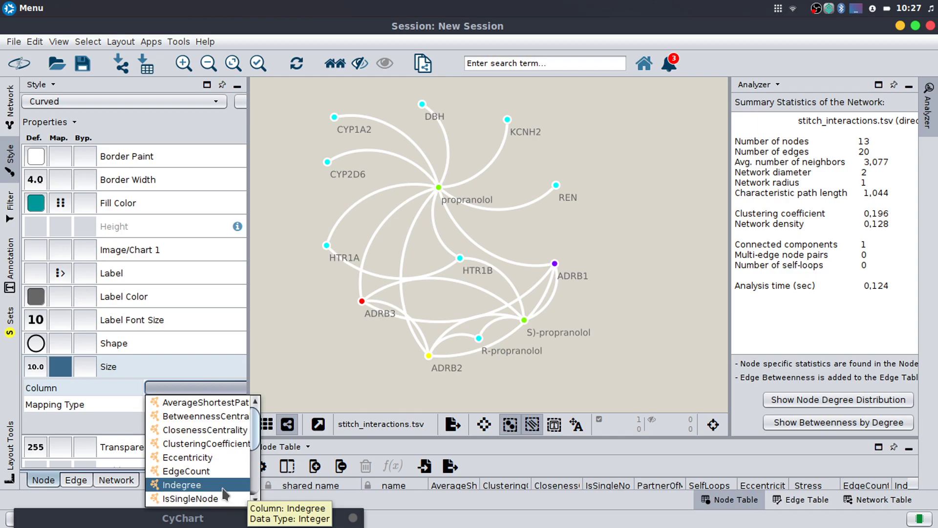
left_click(223, 488)
left_click(194, 405)
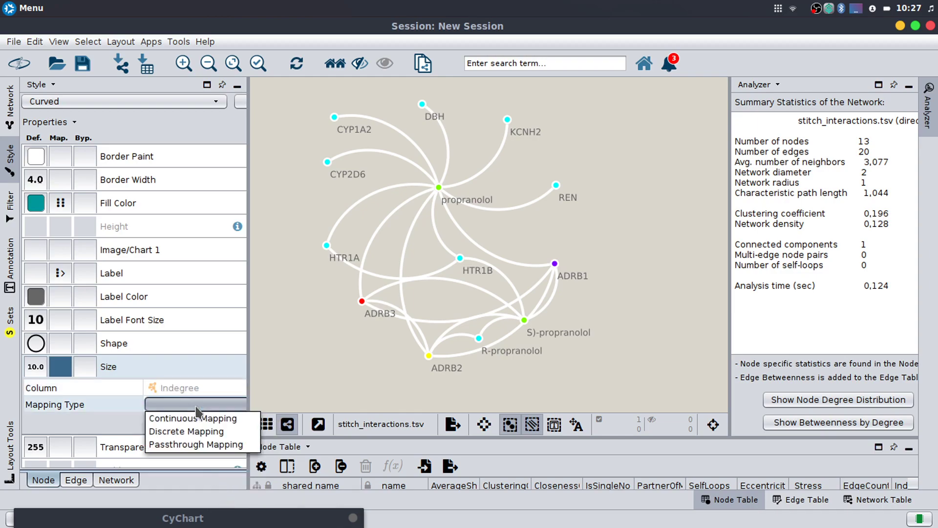
left_click(234, 420)
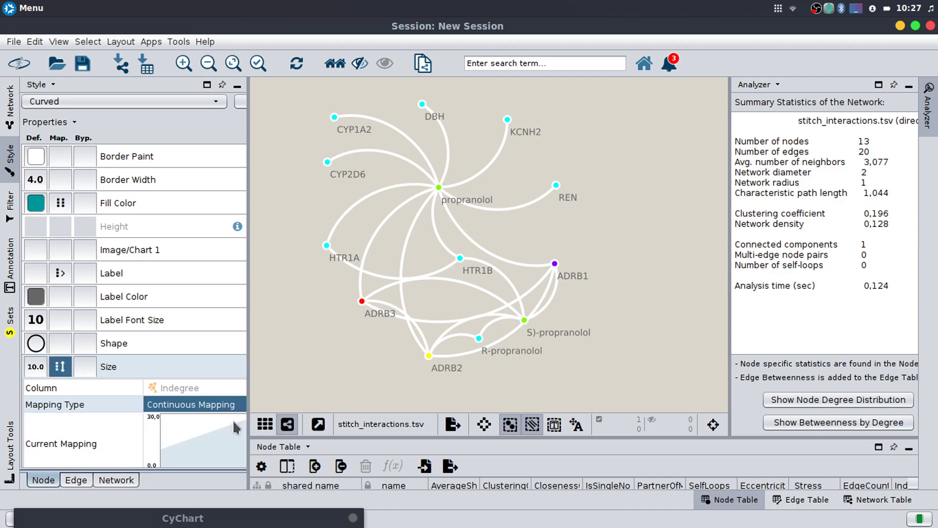
left_click(60, 367)
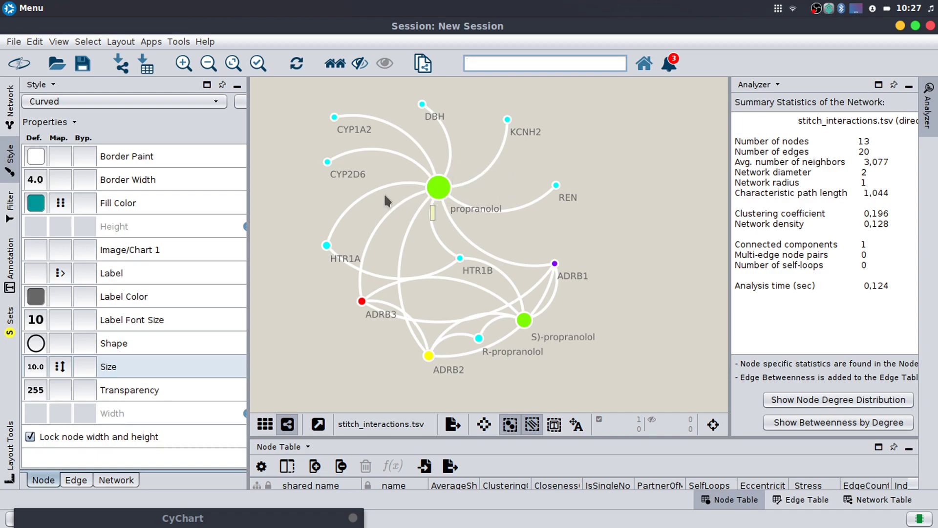
Move the propranolol, CYP2D6 and CYP1A2 nodes slightly down and inward, and clear the node selection.
left_click(438, 191)
left_click_drag(440, 195, 452, 212)
left_click(488, 207)
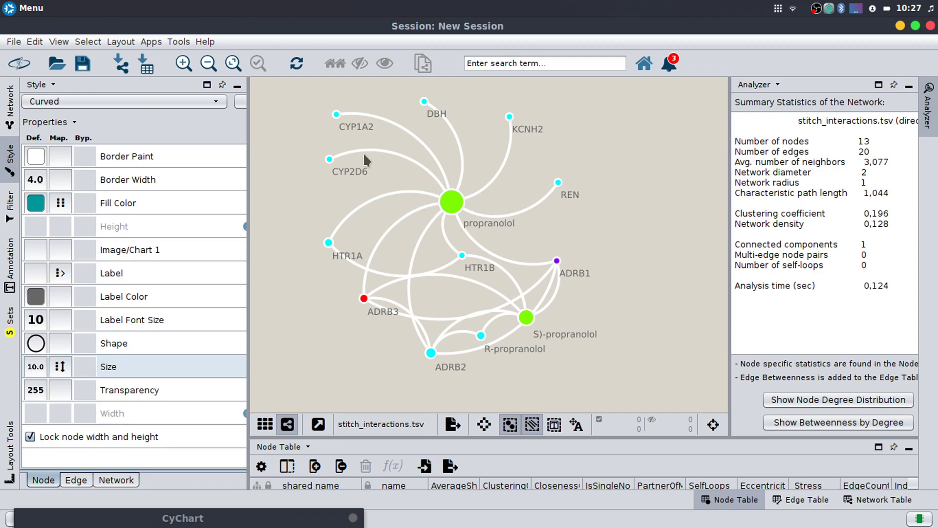
left_click_drag(330, 158, 336, 179)
left_click_drag(336, 118, 346, 138)
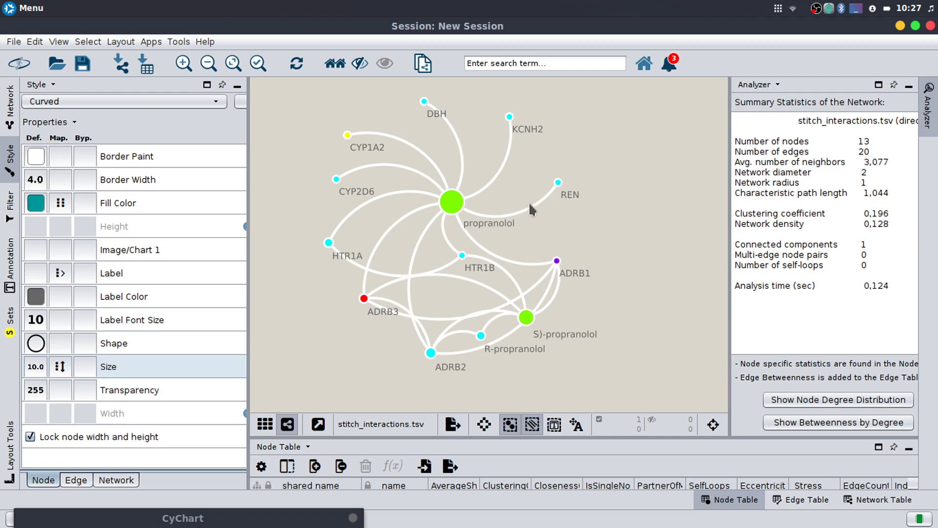
left_click(565, 334)
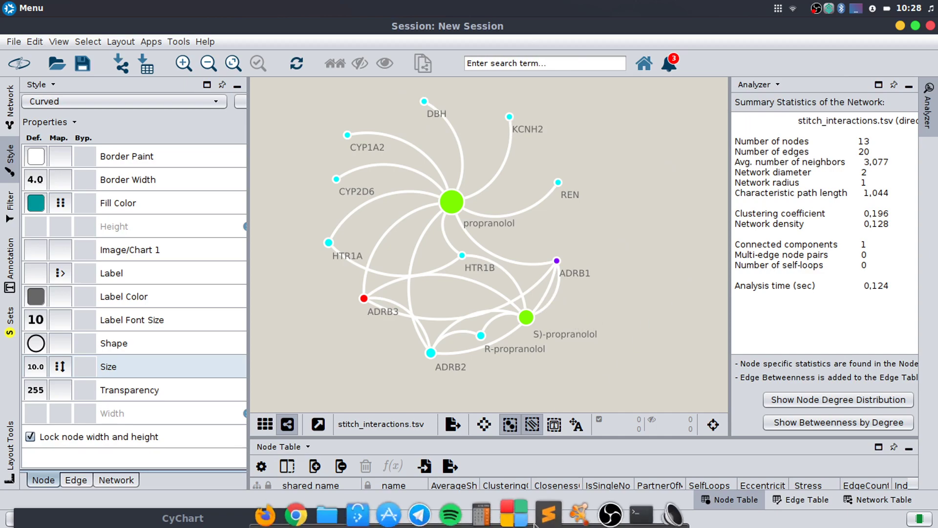
Switch to the Orientação análise de redes outline in the browser and highlight the Grau da rede, Betweenness centrality and Closeness centrality items.
left_click(774, 13)
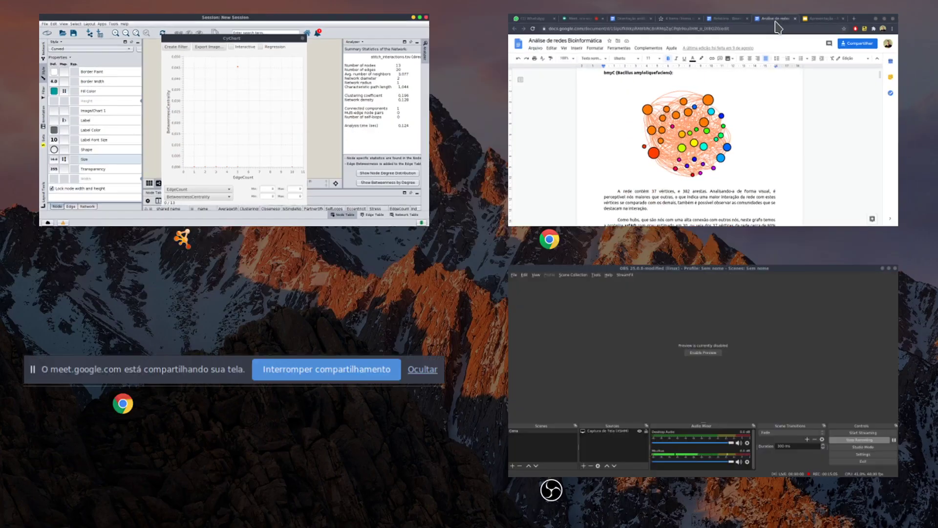
left_click(514, 73)
left_click(527, 30)
left_click(305, 33)
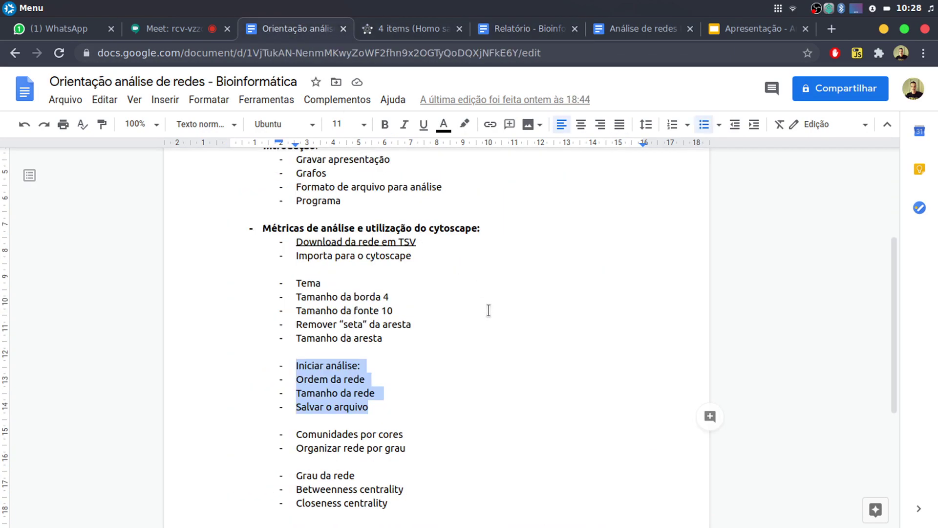
scroll(489, 311, "down", 3)
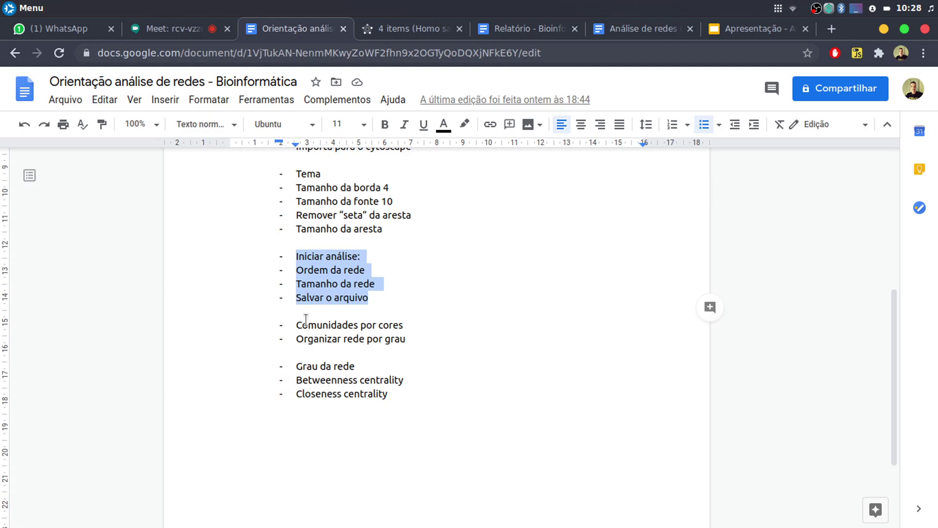
left_click(298, 326)
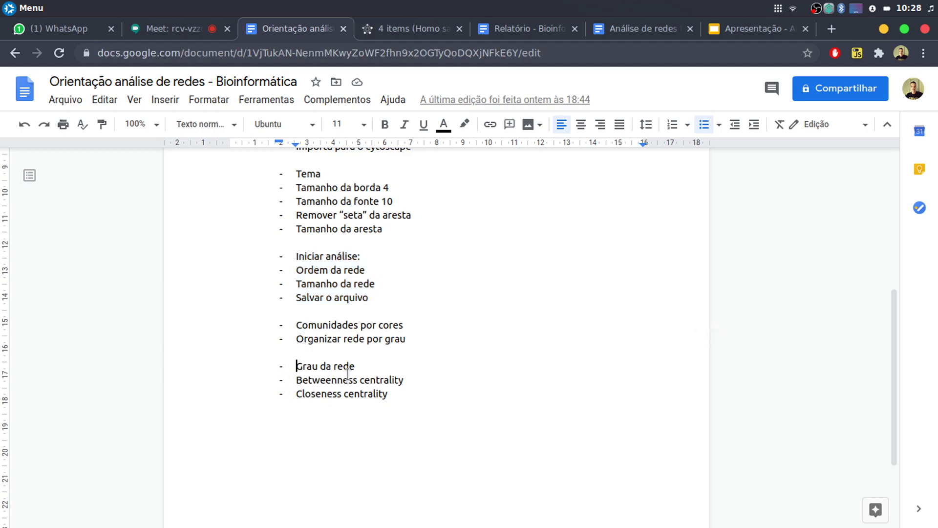
left_click_drag(360, 379, 384, 389)
left_click(321, 380)
left_click_drag(304, 366, 391, 393)
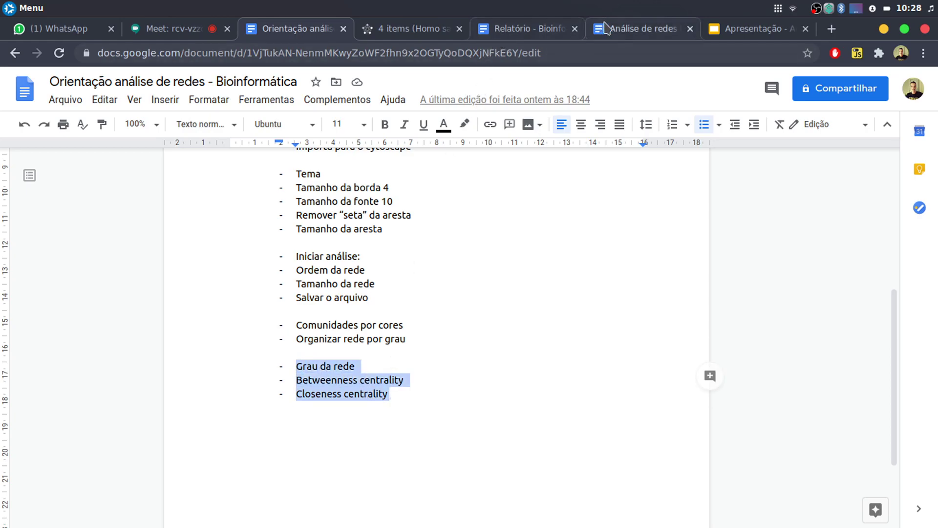
Examine the Indegree versus EdgeCount scatter plot and hub description in the Análise de redes Bioinformática document.
left_click(605, 28)
scroll(536, 332, "down", 6)
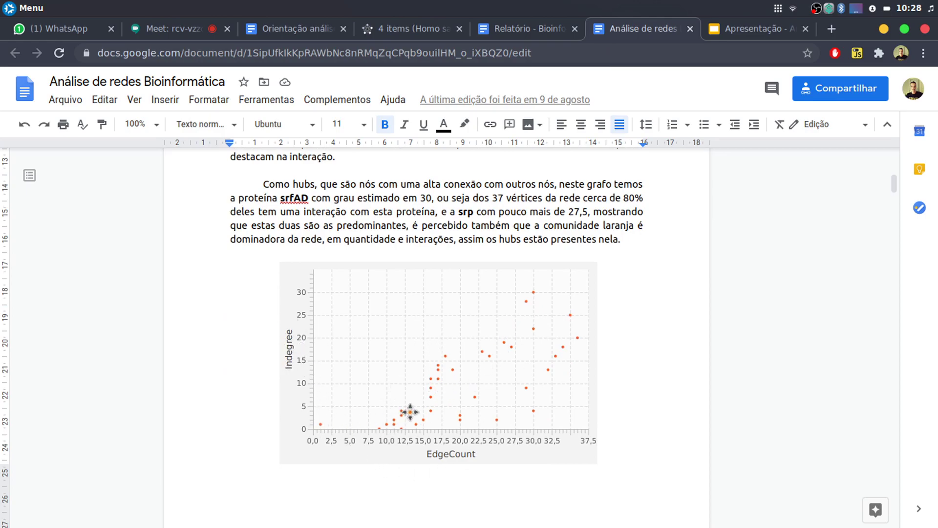
mouse_move(459, 527)
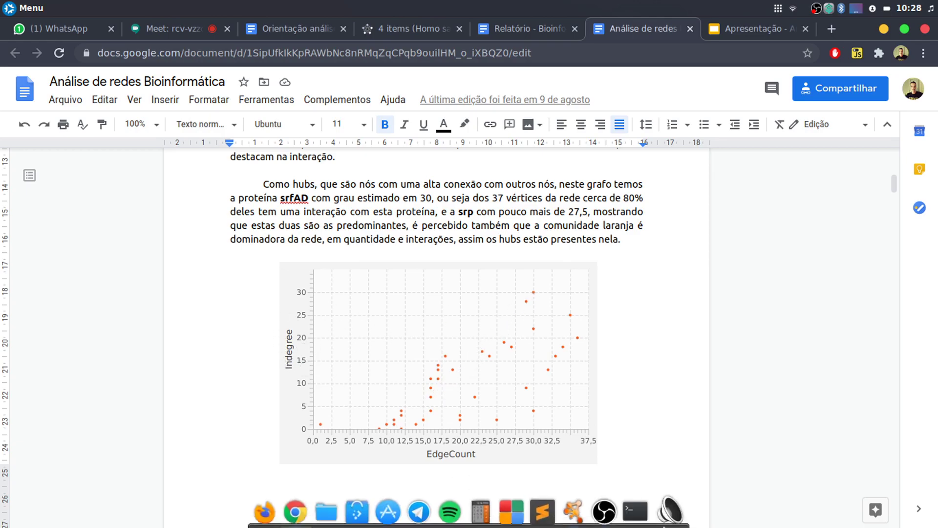
Return to Cytoscape, bring the CyChart window into full view, resize it, and plot Indegree against EdgeCount.
left_click(569, 518)
mouse_move(200, 520)
left_mouse_down()
mouse_move(372, 391)
mouse_move(347, 100)
mouse_move(310, 38)
mouse_move(348, 77)
left_mouse_up()
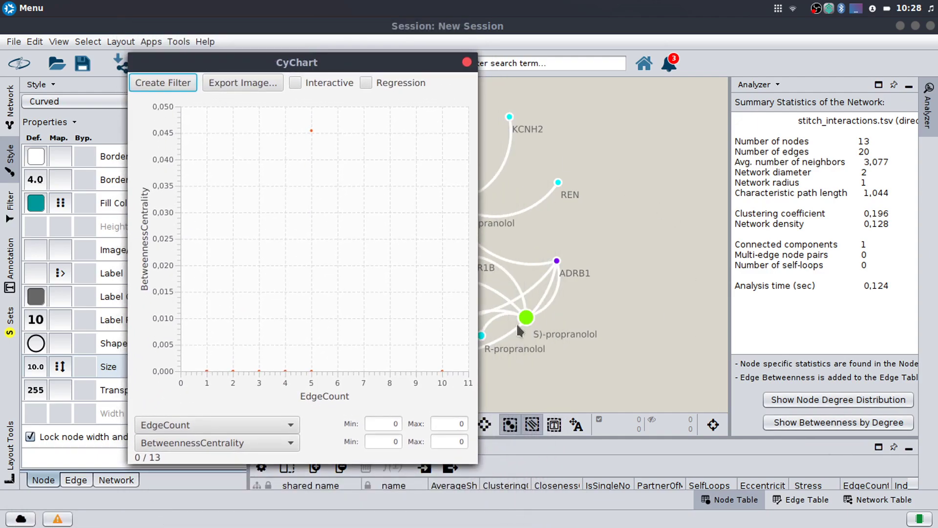
left_click_drag(132, 56, 113, 136)
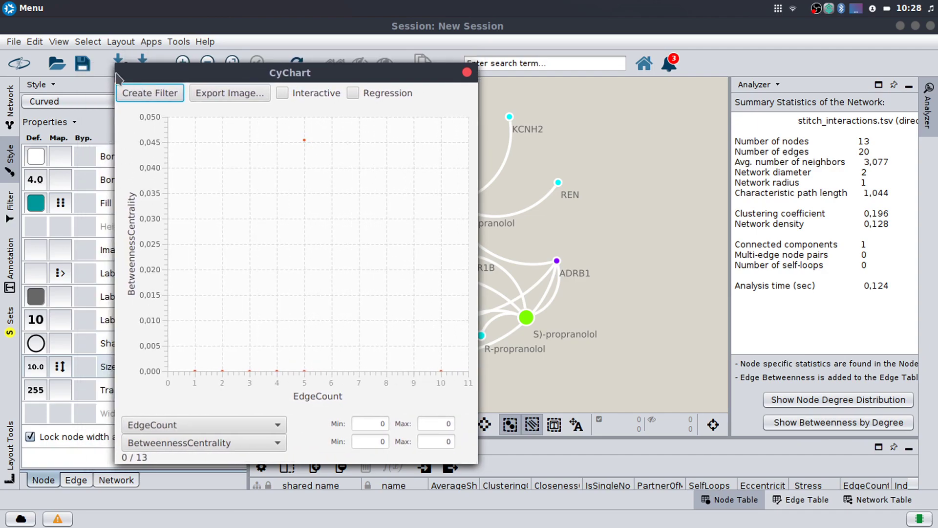
left_click_drag(114, 65, 115, 90)
left_click_drag(122, 112, 147, 85)
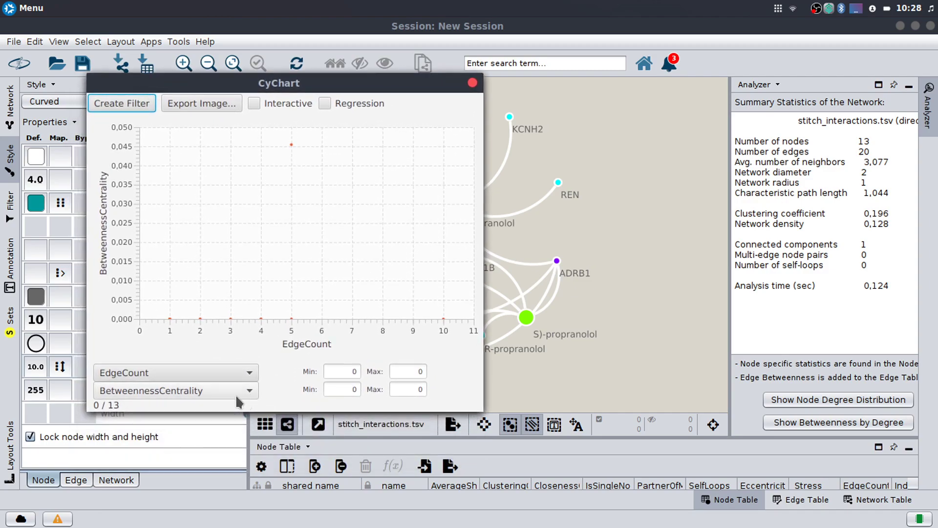
left_click(209, 389)
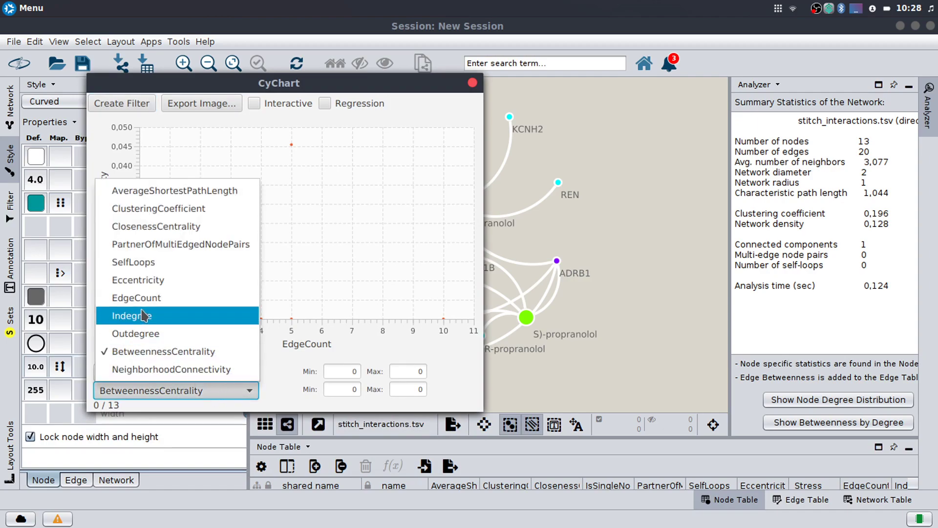
left_click(169, 317)
Move the chart aside to expose the network and box-select the points at EdgeCount 2, Indegree 1 and at EdgeCount 5, Indegree 5.
left_click_drag(331, 87, 268, 91)
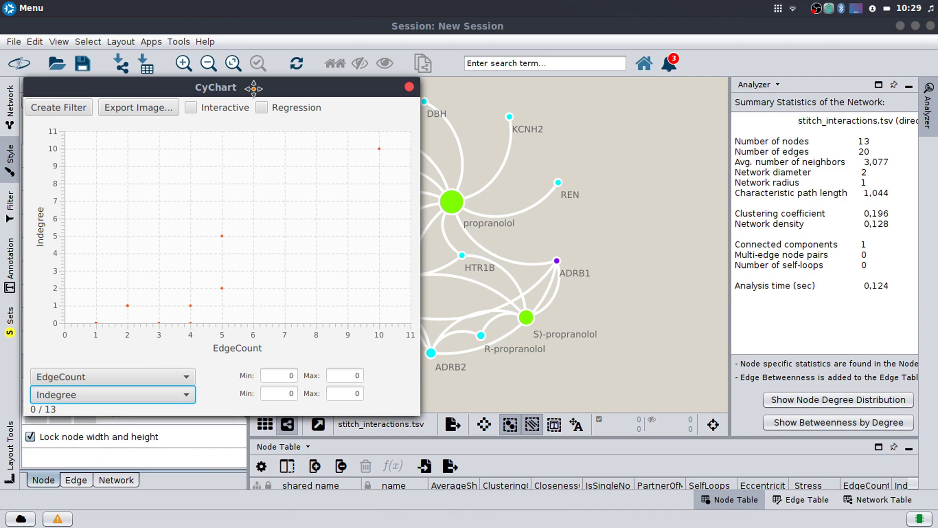
left_click_drag(251, 88, 256, 96)
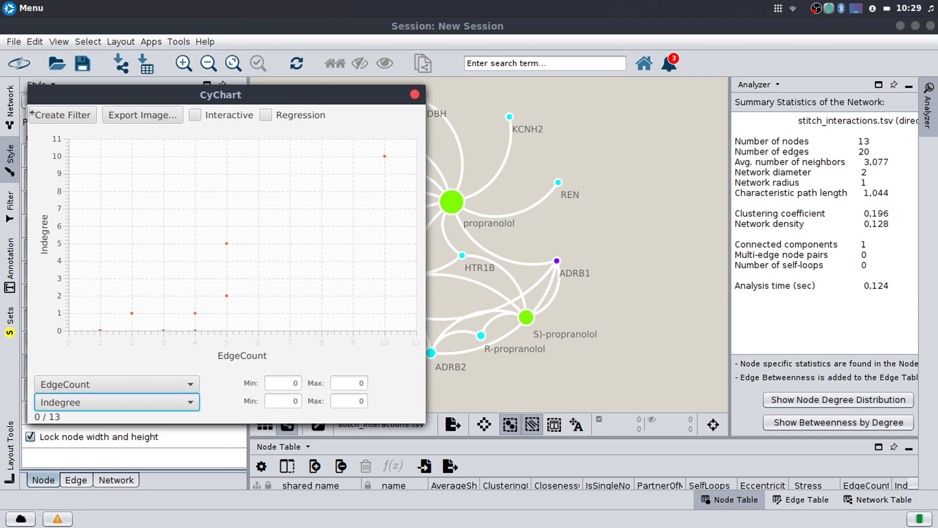
left_click_drag(94, 95, 57, 97)
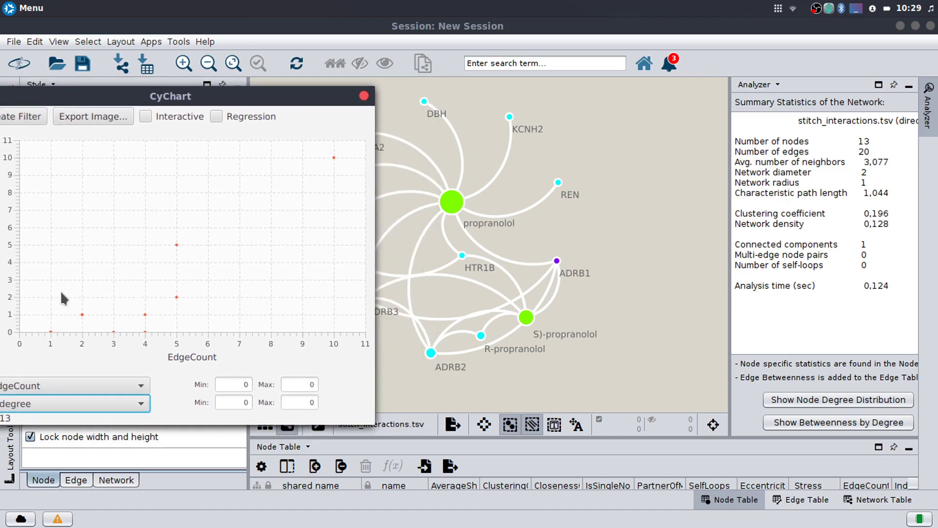
left_click_drag(95, 316, 60, 307)
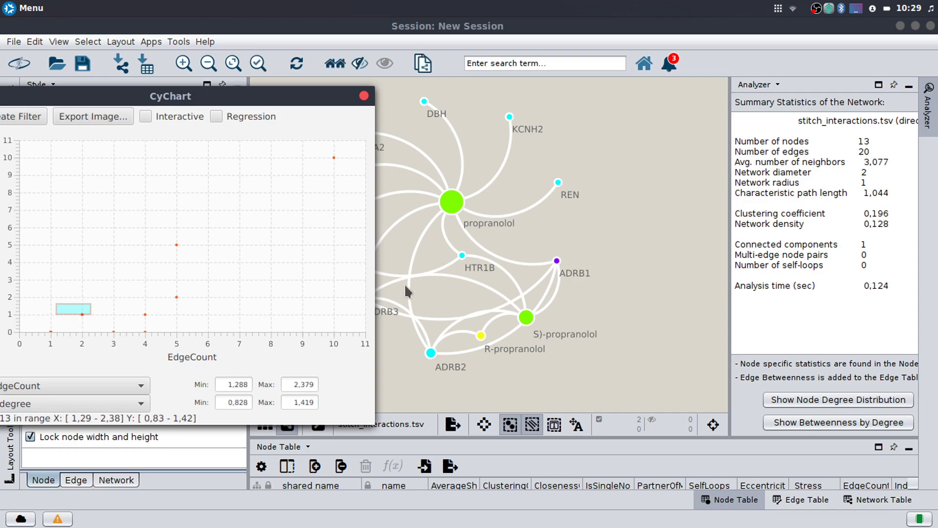
left_click_drag(164, 243, 203, 261)
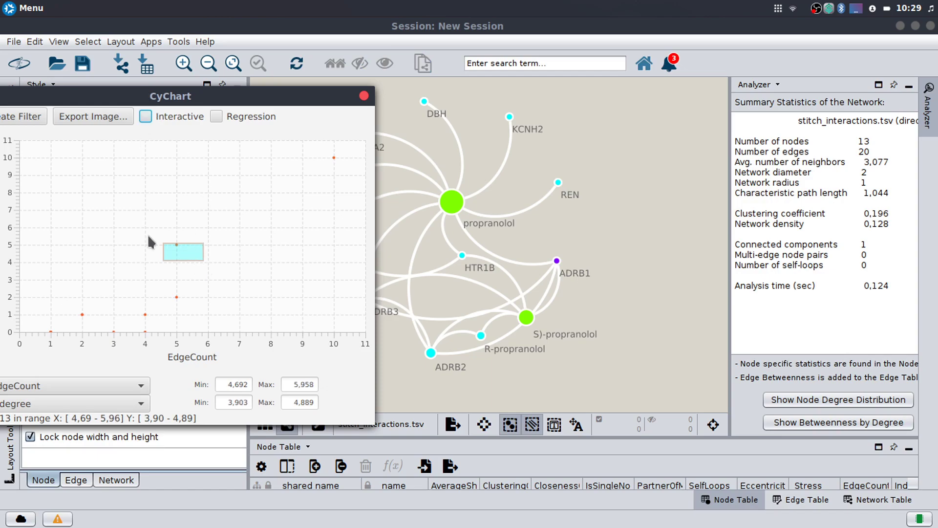
mouse_move(122, 103)
left_mouse_down()
mouse_move(189, 136)
mouse_move(115, 280)
mouse_move(157, 379)
mouse_move(116, 99)
left_mouse_up()
left_click_drag(149, 224, 207, 262)
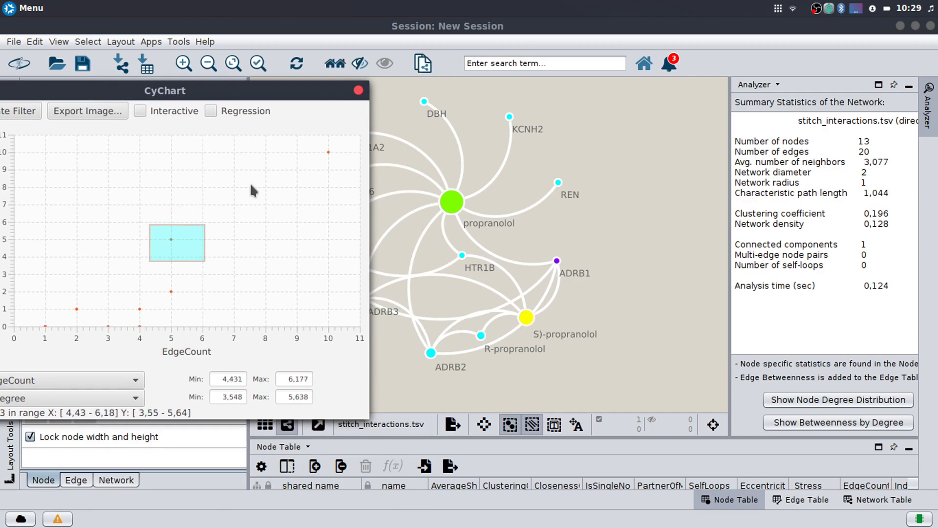
Box-select the chart point at EdgeCount 10 and the group at EdgeCount 4 to 5, and clear the selection after repositioning the chart.
left_click_drag(309, 145, 350, 178)
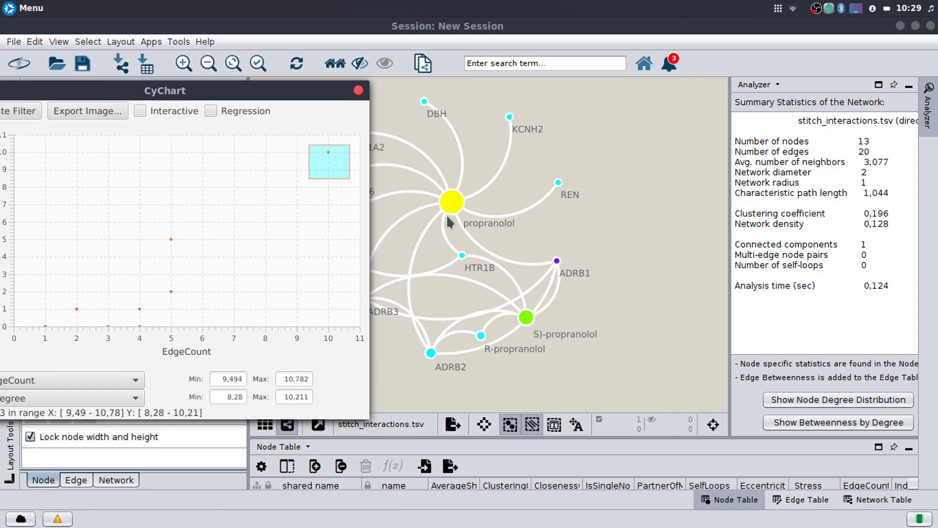
left_click_drag(121, 213, 212, 320)
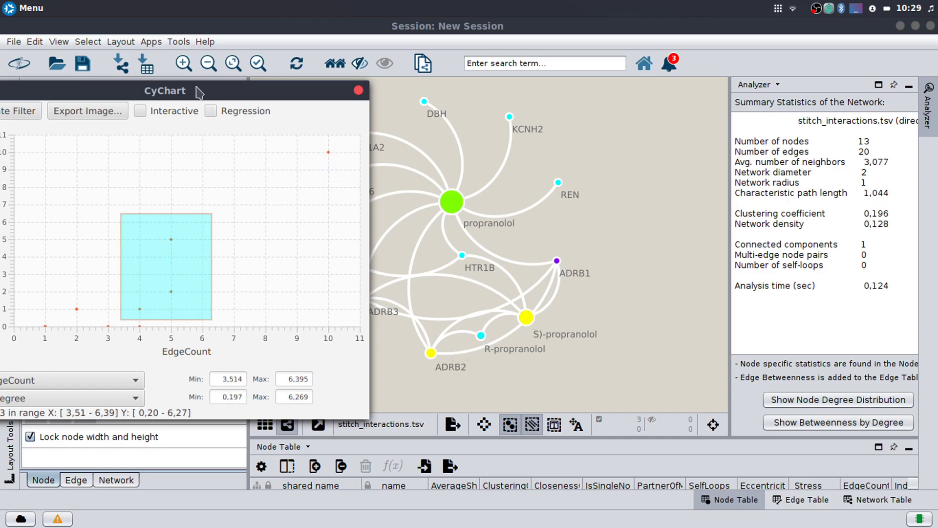
mouse_move(160, 97)
left_mouse_down()
mouse_move(405, 183)
mouse_move(251, 354)
mouse_move(259, 185)
mouse_move(234, 83)
left_mouse_up()
left_click_drag(293, 227, 298, 238)
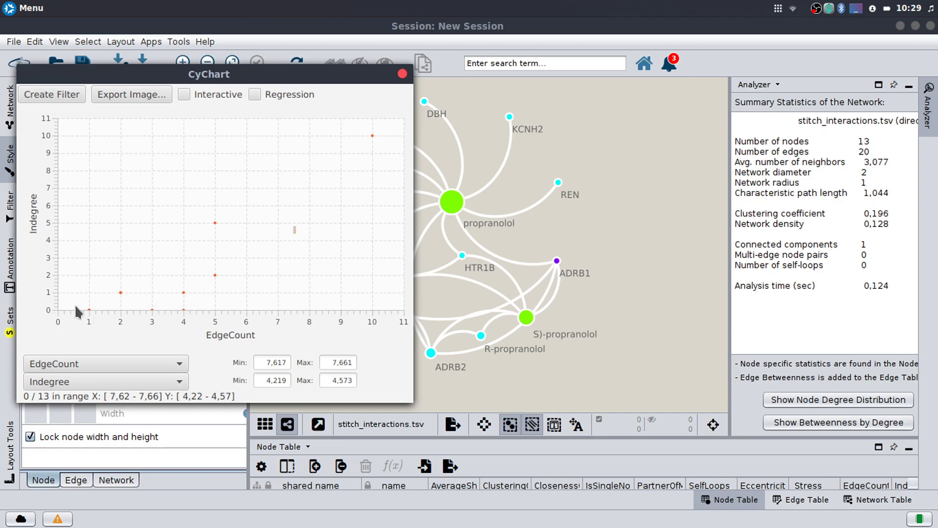
Box-select the chart points at Indegree 0, reveal the network, box-select the point at EdgeCount 10, and clear the selection.
left_click_drag(81, 308, 227, 338)
left_click_drag(195, 75, 27, 126)
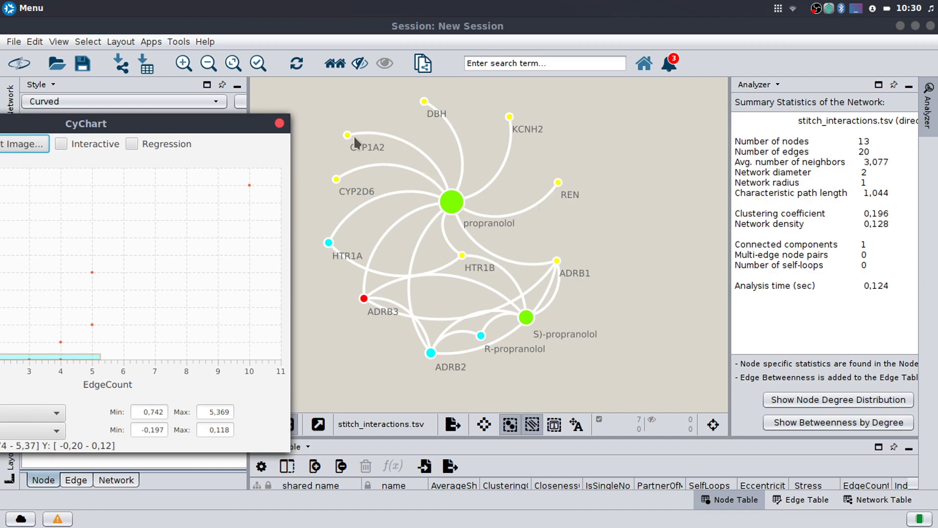
mouse_move(107, 123)
left_mouse_down()
mouse_move(142, 129)
mouse_move(241, 97)
left_mouse_up()
mouse_move(283, 202)
left_mouse_down()
mouse_move(350, 194)
mouse_move(368, 158)
mouse_move(391, 142)
left_mouse_up()
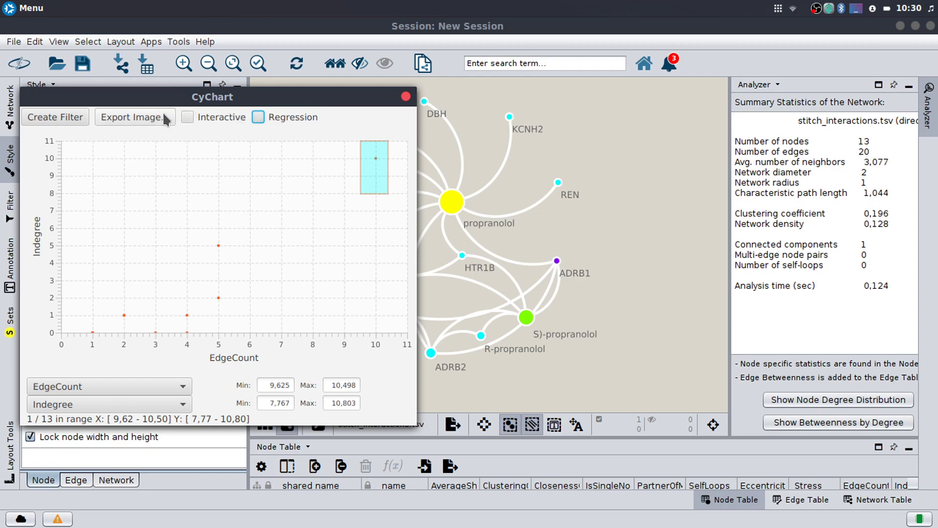
left_click_drag(323, 180, 309, 182)
left_click_drag(256, 100, 236, 108)
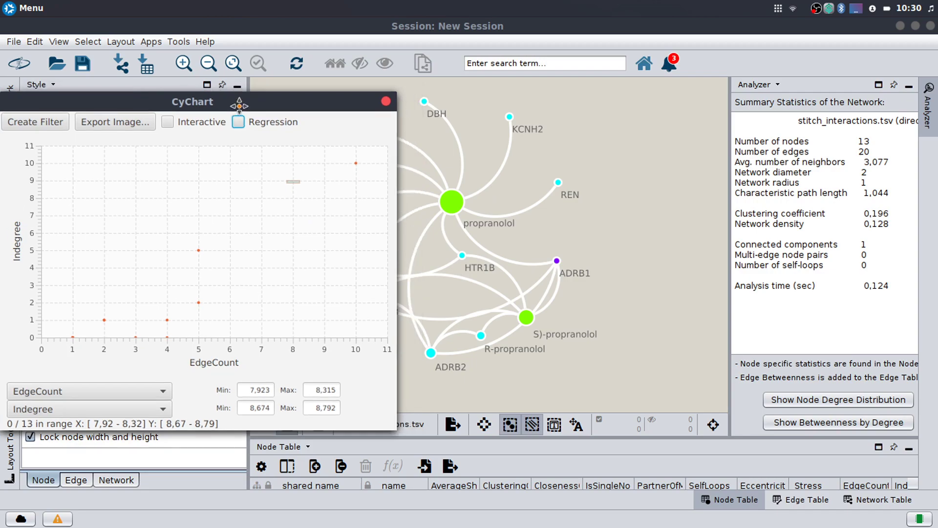
Plot BetweennessCentrality against EdgeCount, box-select the high-betweenness point at EdgeCount 5 to locate its node, and clear the selection.
left_click(153, 418)
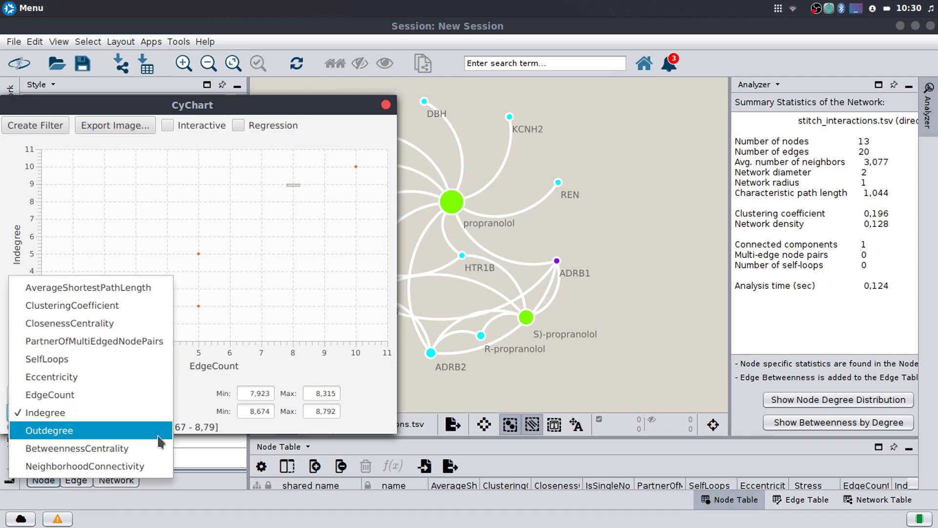
left_click(160, 447)
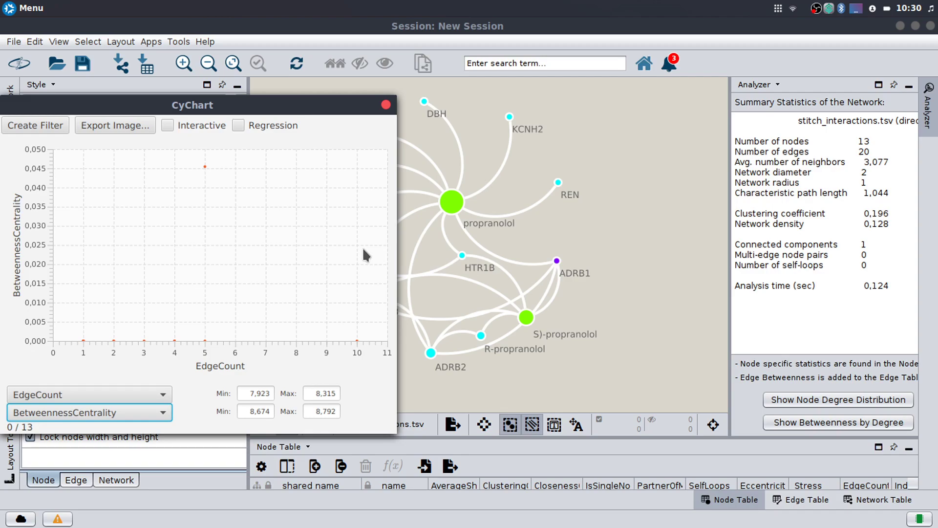
left_click_drag(125, 205, 267, 149)
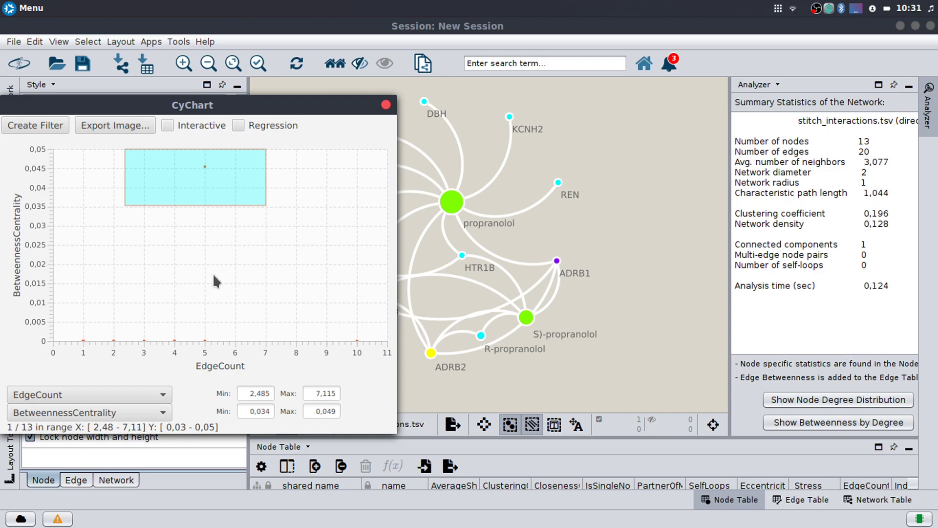
left_click_drag(175, 238, 216, 256)
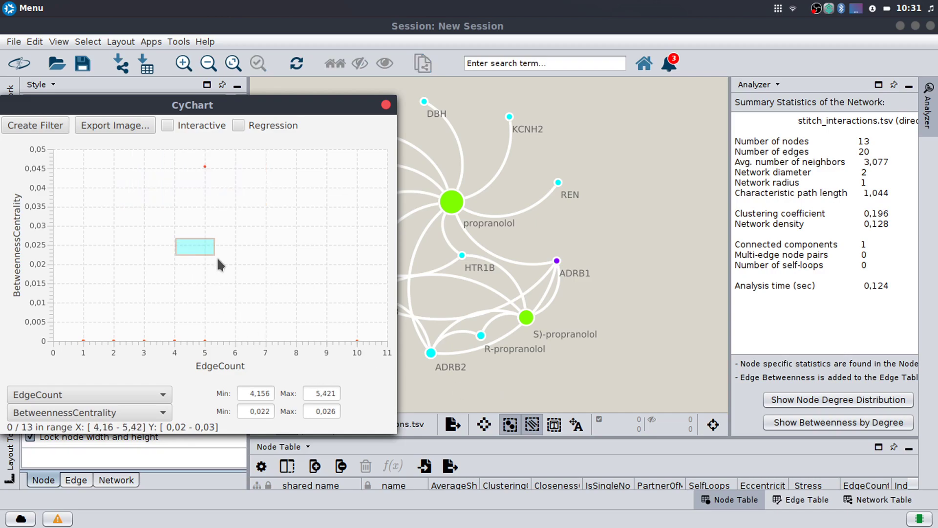
left_click_drag(183, 196, 248, 149)
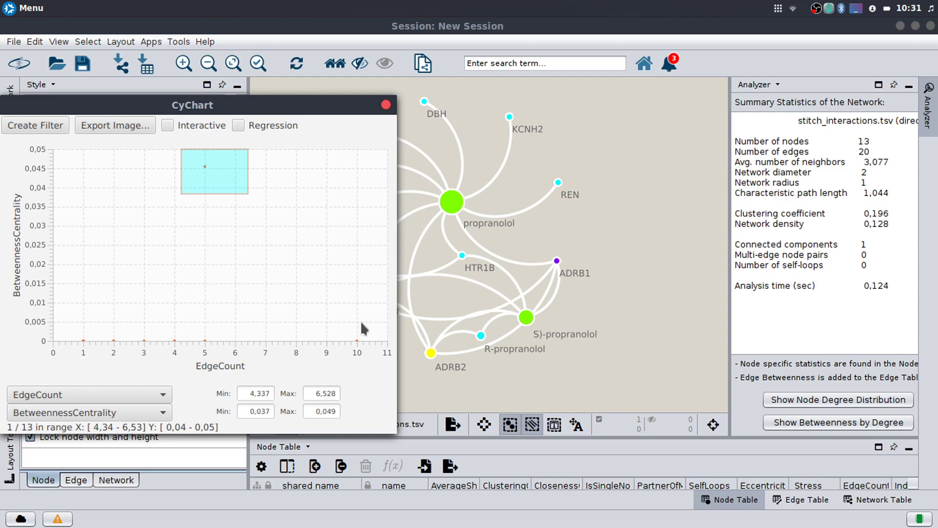
left_click_drag(229, 258, 265, 262)
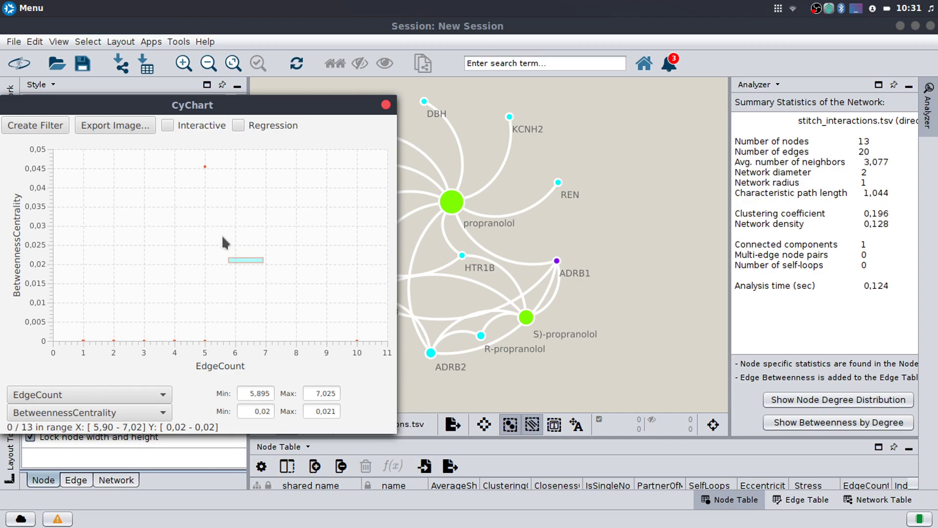
left_click_drag(194, 205, 225, 146)
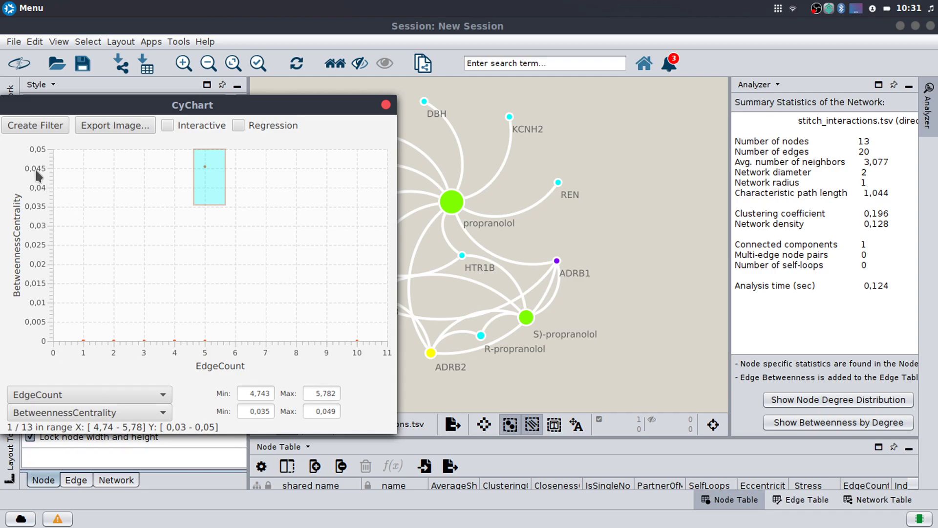
left_click_drag(185, 267, 159, 245)
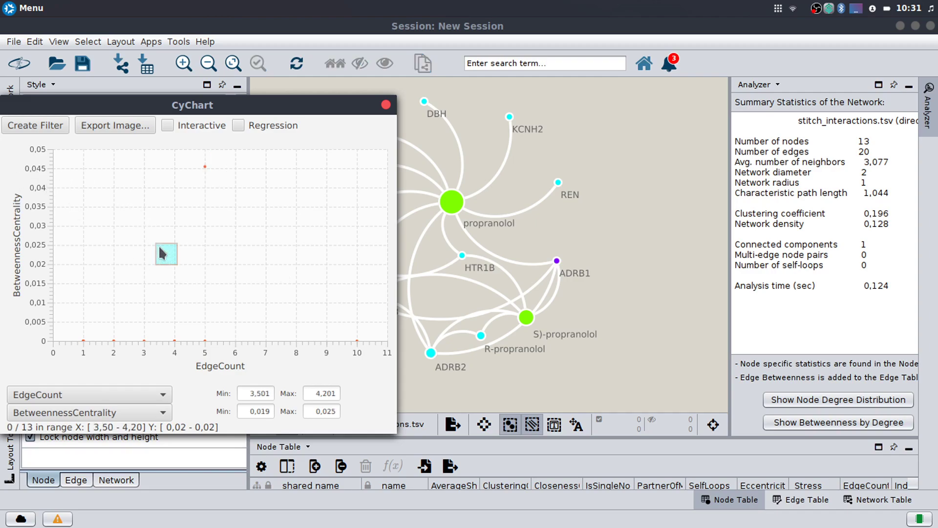
Plot ClosenessCentrality against EdgeCount, box-select the row of points at closeness 1, and clear the selection.
left_click(128, 415)
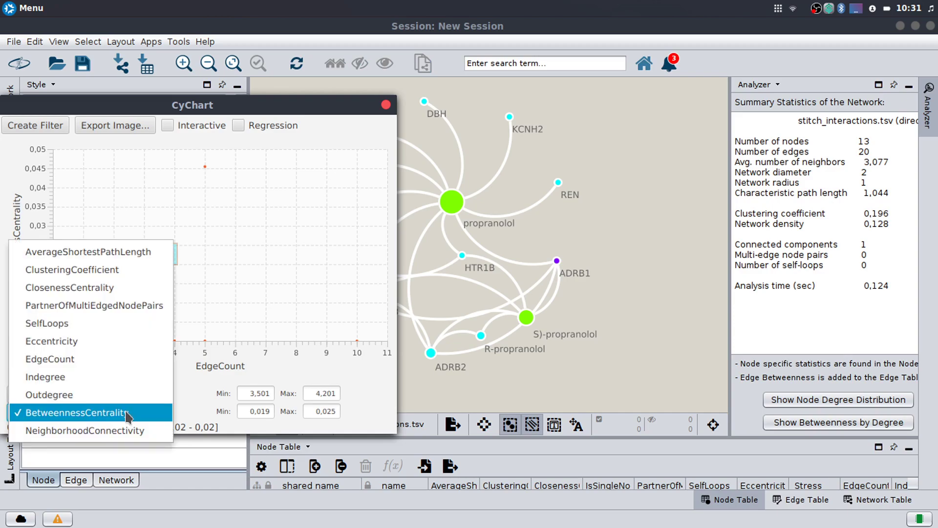
left_click(90, 287)
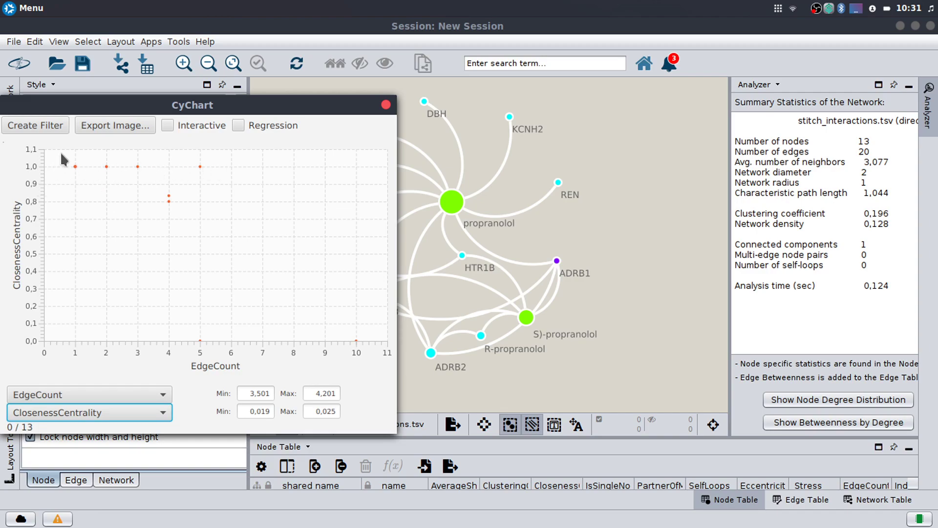
left_click(130, 125)
left_click_drag(158, 190, 160, 196)
mouse_move(136, 106)
left_mouse_down()
mouse_move(138, 196)
mouse_move(69, 154)
mouse_move(93, 144)
mouse_move(134, 147)
left_mouse_up()
left_click_drag(60, 196, 228, 218)
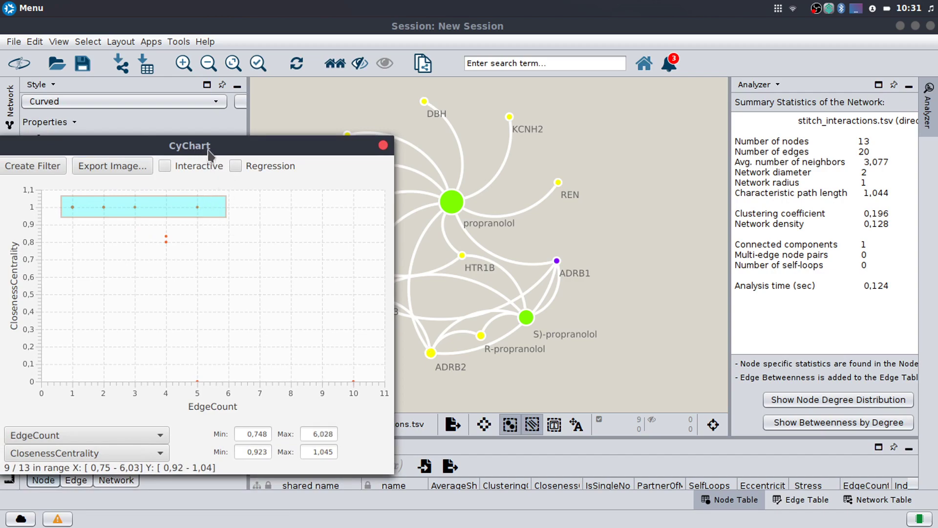
left_click_drag(290, 268, 289, 282)
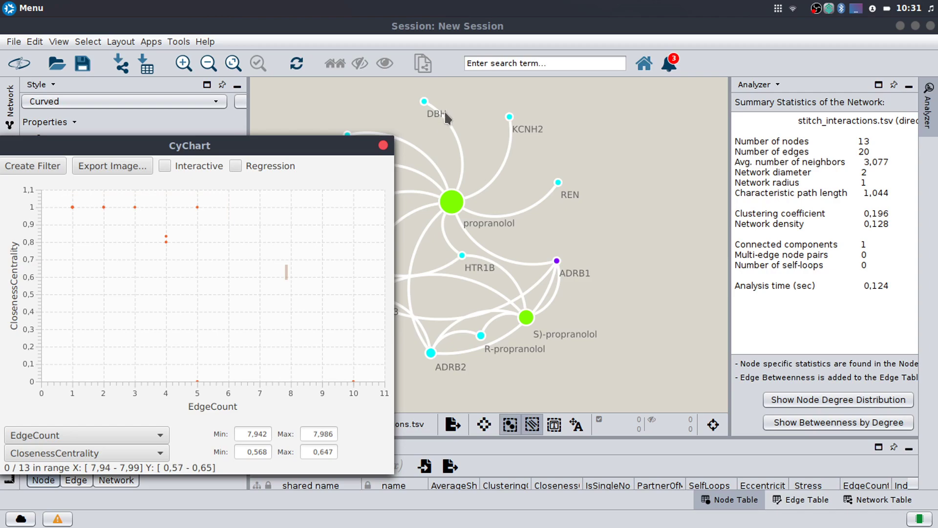
Box-select the closeness chart's two points at EdgeCount 4, move the chart aside to locate their nodes, and clear the selection.
left_click_drag(55, 196, 79, 216)
left_click_drag(141, 225, 190, 260)
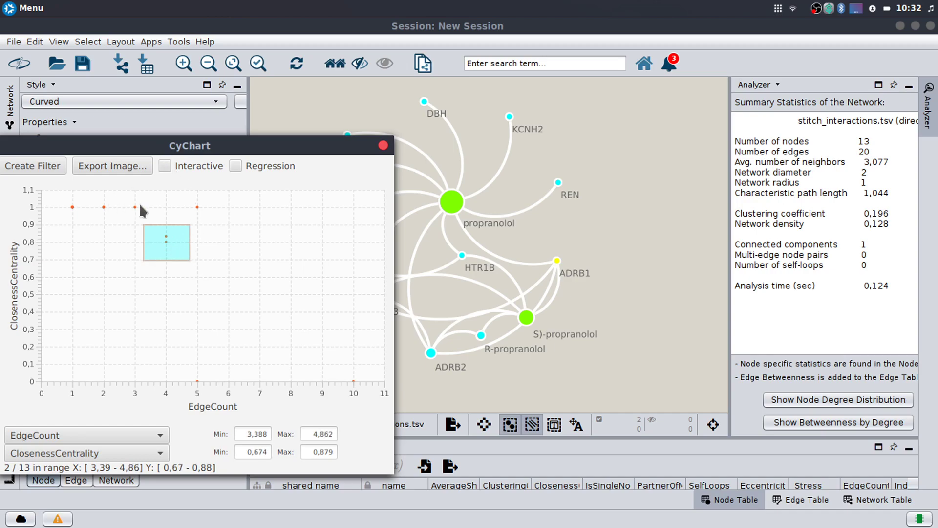
left_click_drag(244, 147, 158, 172)
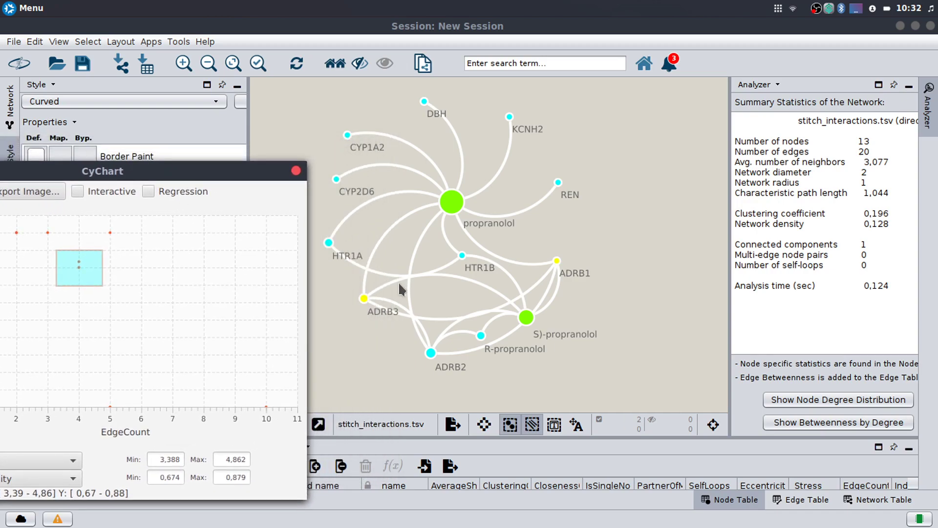
left_click(179, 323)
left_click_drag(79, 274, 64, 238)
left_click_drag(60, 301, 70, 288)
mouse_move(84, 179)
left_mouse_down()
mouse_move(184, 154)
mouse_move(191, 138)
left_mouse_up()
left_click_drag(171, 210, 202, 245)
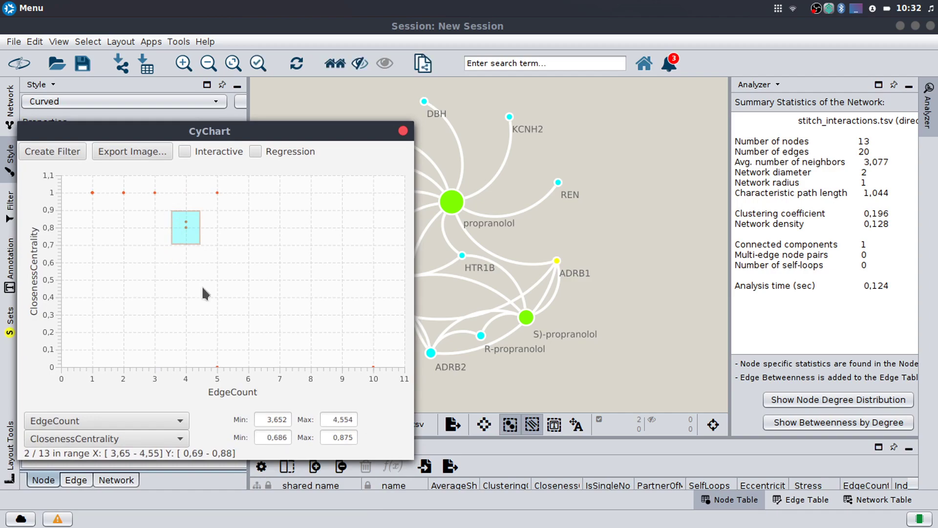
left_click_drag(210, 295, 211, 297)
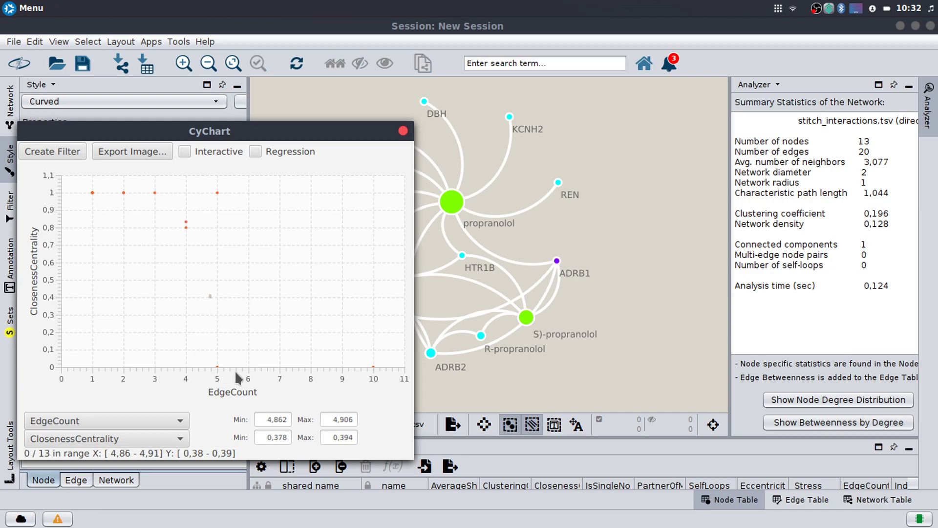
Box-select the two points at ClosenessCentrality 0, at EdgeCount 5 and 10, to locate their nodes in the network.
left_click_drag(195, 340, 400, 391)
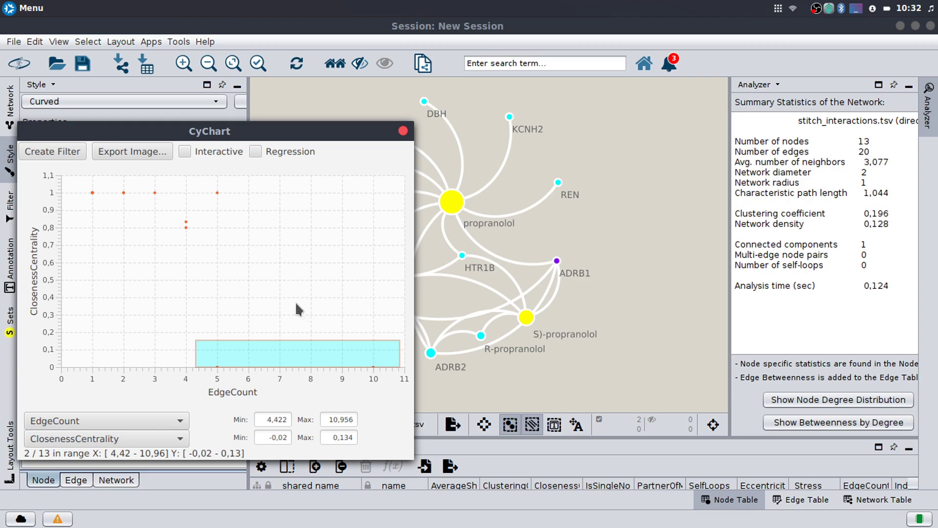
left_click_drag(264, 262, 277, 287)
left_click_drag(210, 336, 393, 377)
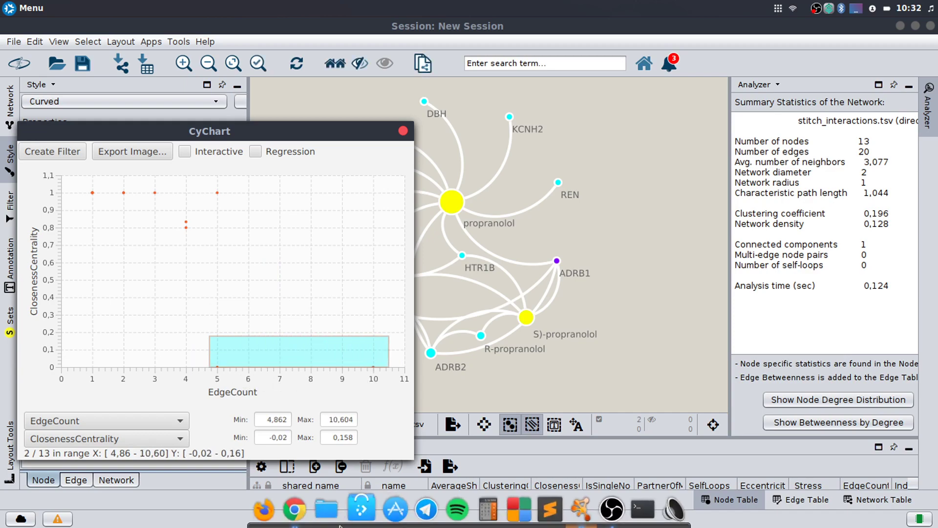
Switch to Chrome and review the Cytoscape analysis checklist in the Orientação análise de redes document, deselecting its three centrality items.
left_click(780, 10)
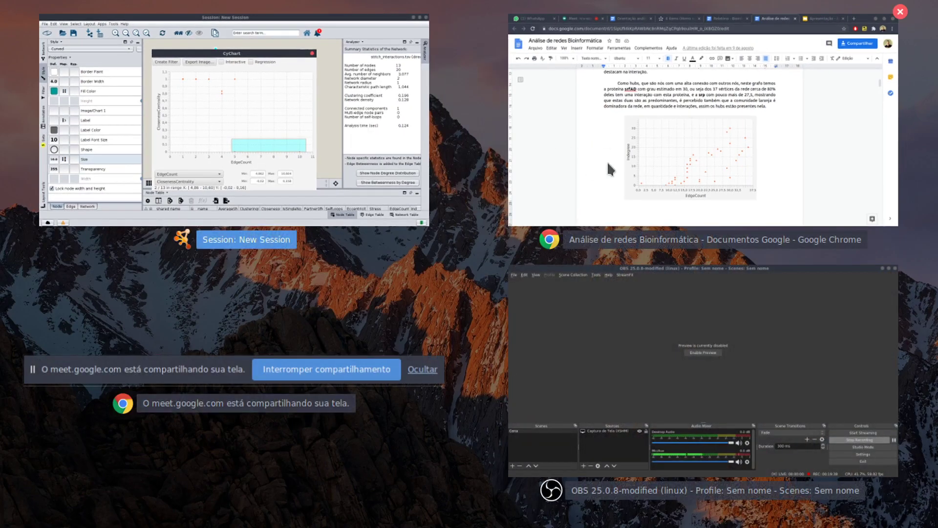
left_click(609, 160)
left_click(301, 30)
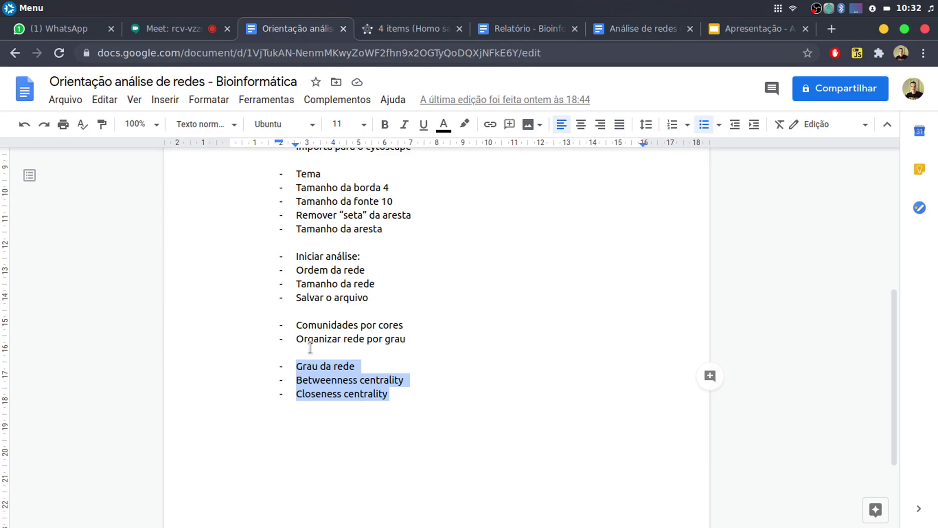
scroll(307, 364, "down", 1)
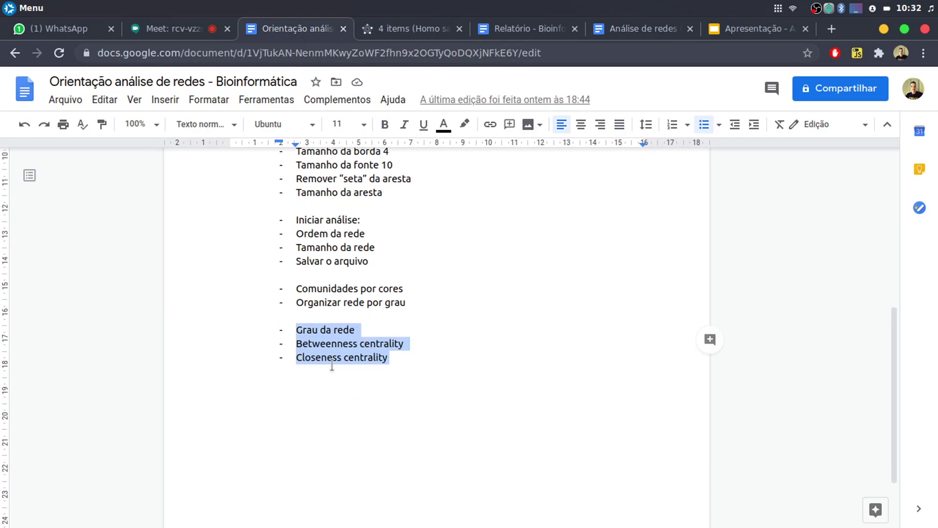
left_click(386, 360)
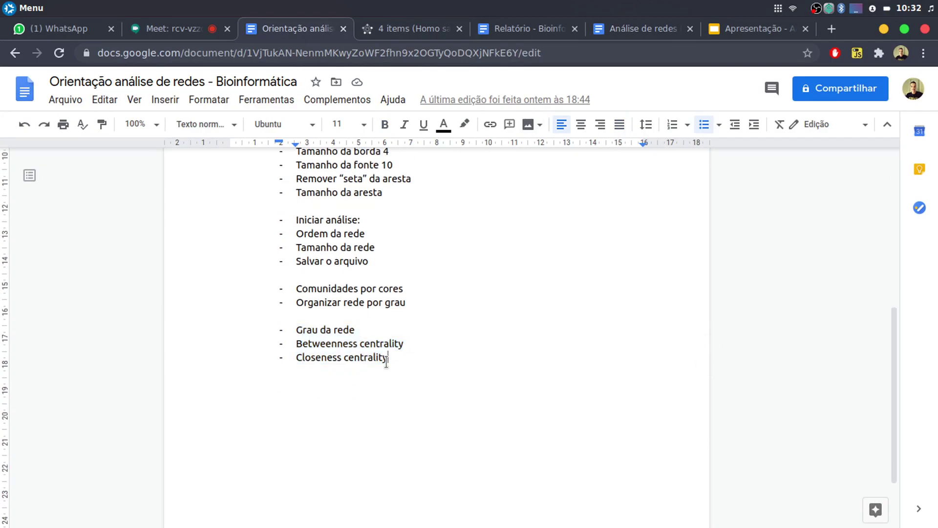
scroll(386, 360, "up", 2)
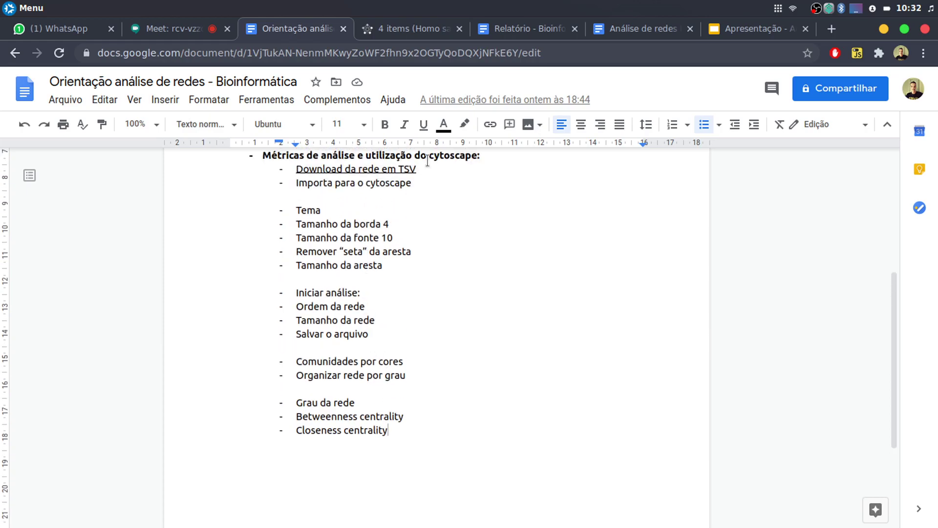
Review the metric definitions in the Relatório - Bioinformática document and the bmyC network with its description in Análise de redes Bioinformática.
left_click(549, 30)
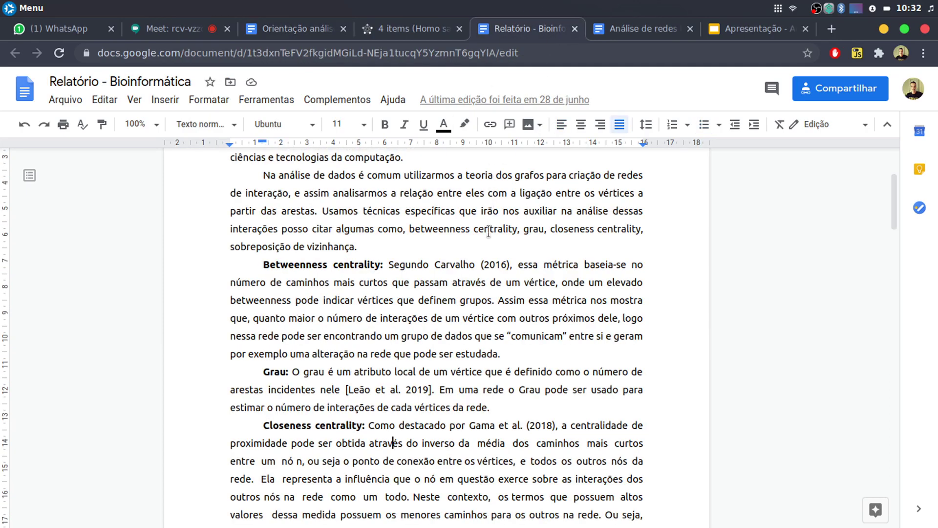
scroll(487, 234, "up", 3)
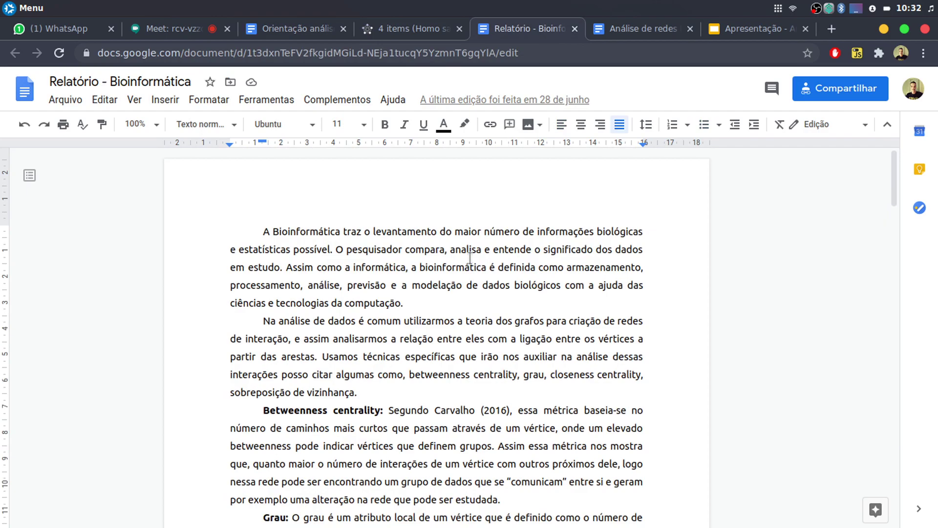
scroll(469, 258, "down", 4)
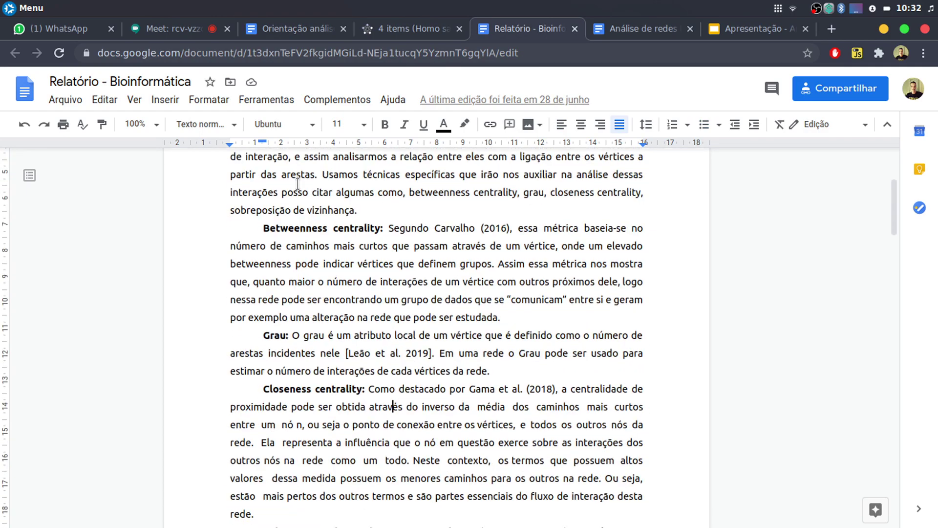
left_click(616, 28)
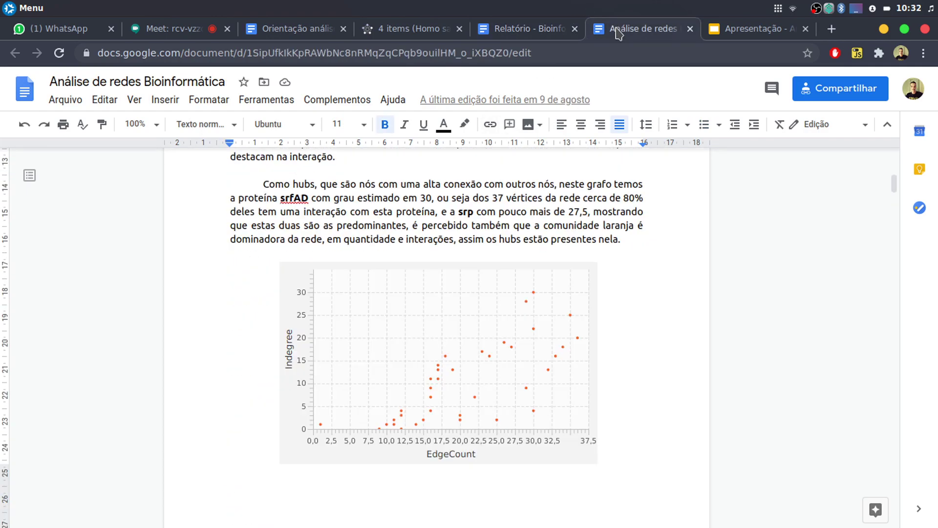
scroll(500, 263, "up", 1)
scroll(499, 264, "up", 6)
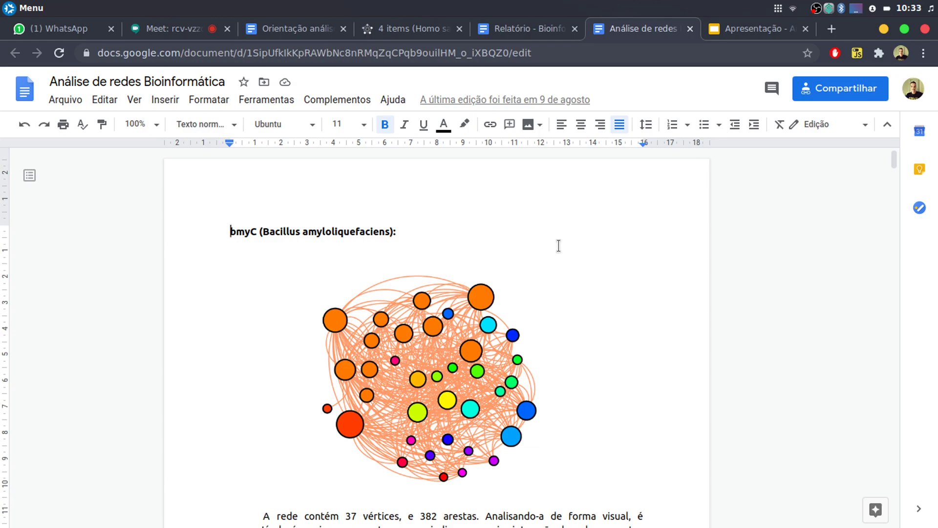
scroll(537, 313, "down", 2)
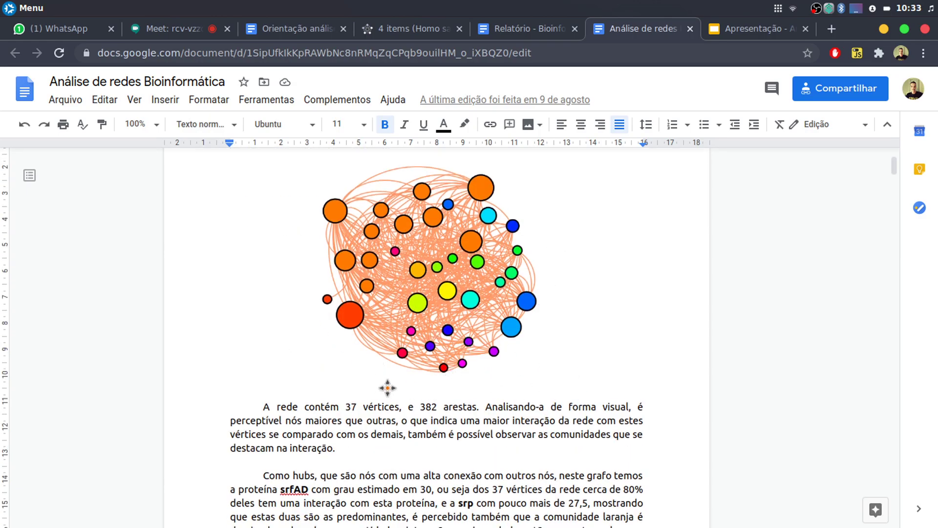
scroll(444, 440, "down", 2)
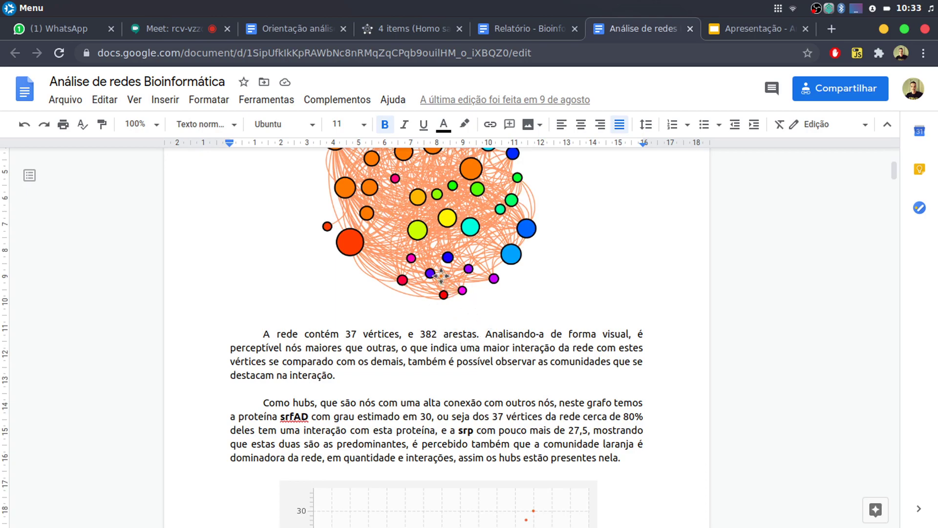
Switch to the Google Meet call, stop presenting the screen, and open the meeting chat.
left_click(178, 34)
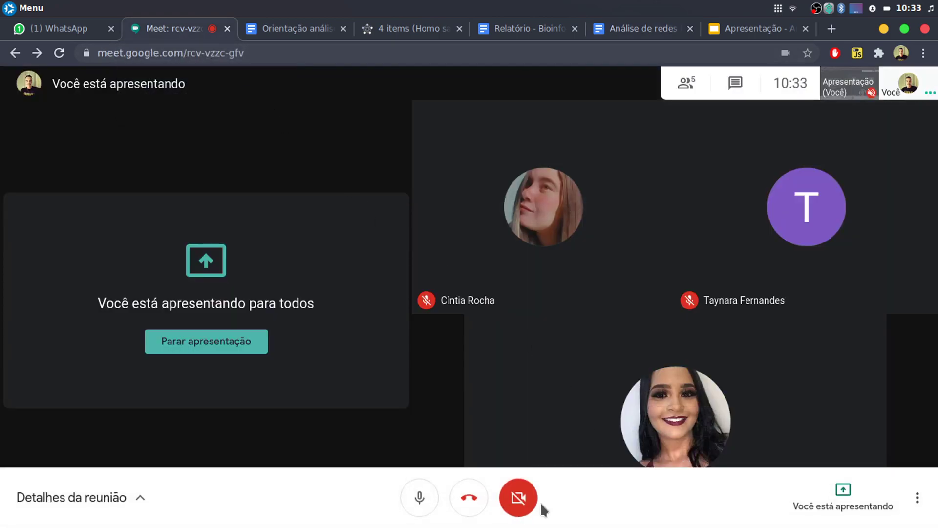
left_click(839, 489)
left_click(811, 436)
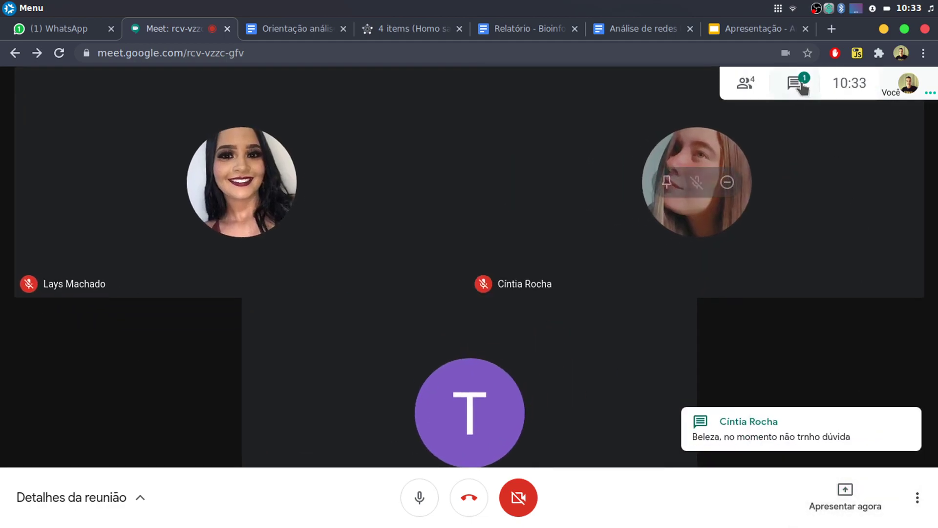
left_click(796, 84)
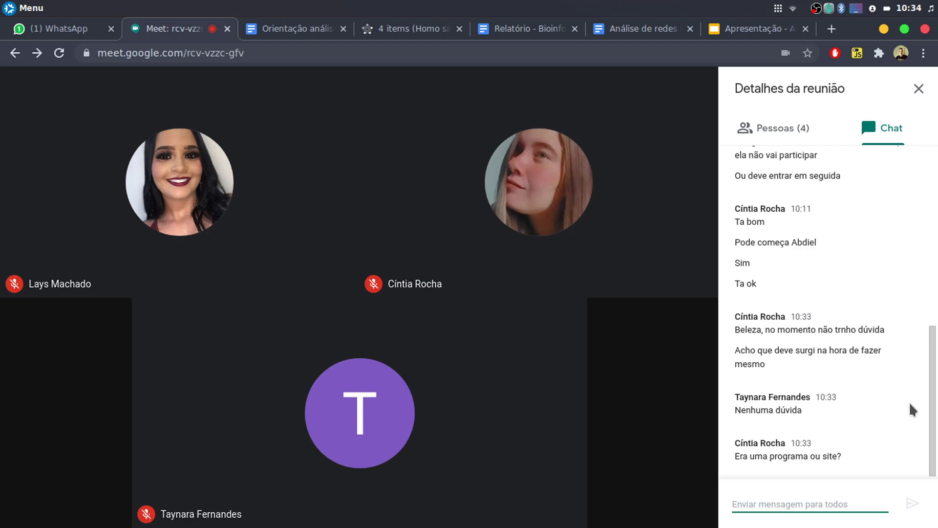
mouse_move(683, 461)
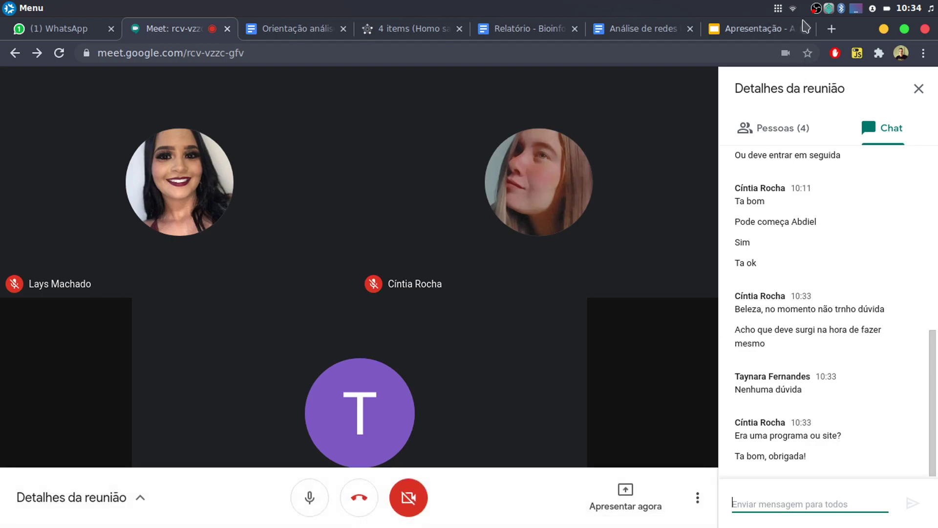
right_click(816, 8)
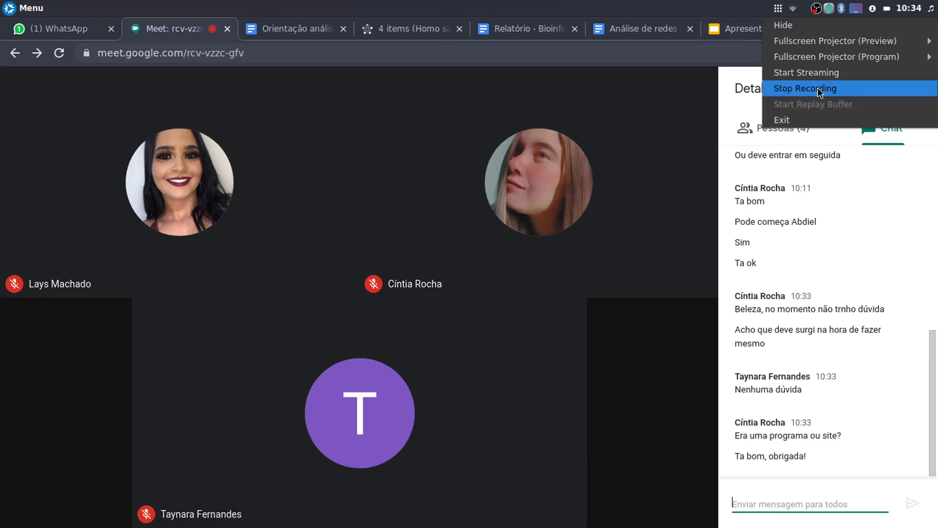